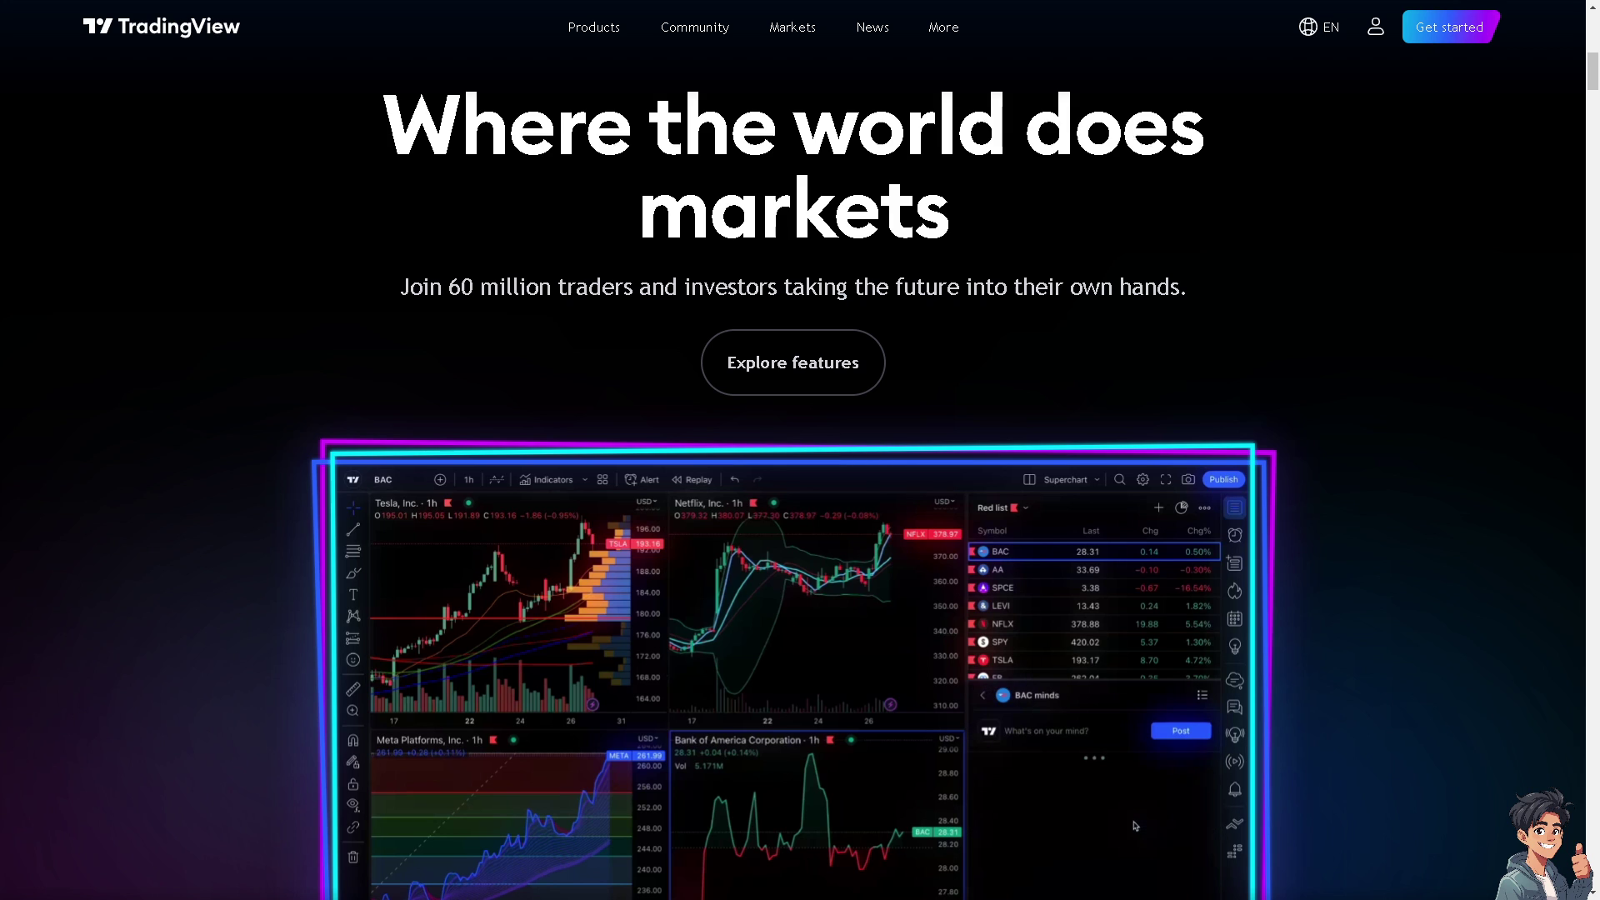
pyautogui.scroll(10, 800, 450)
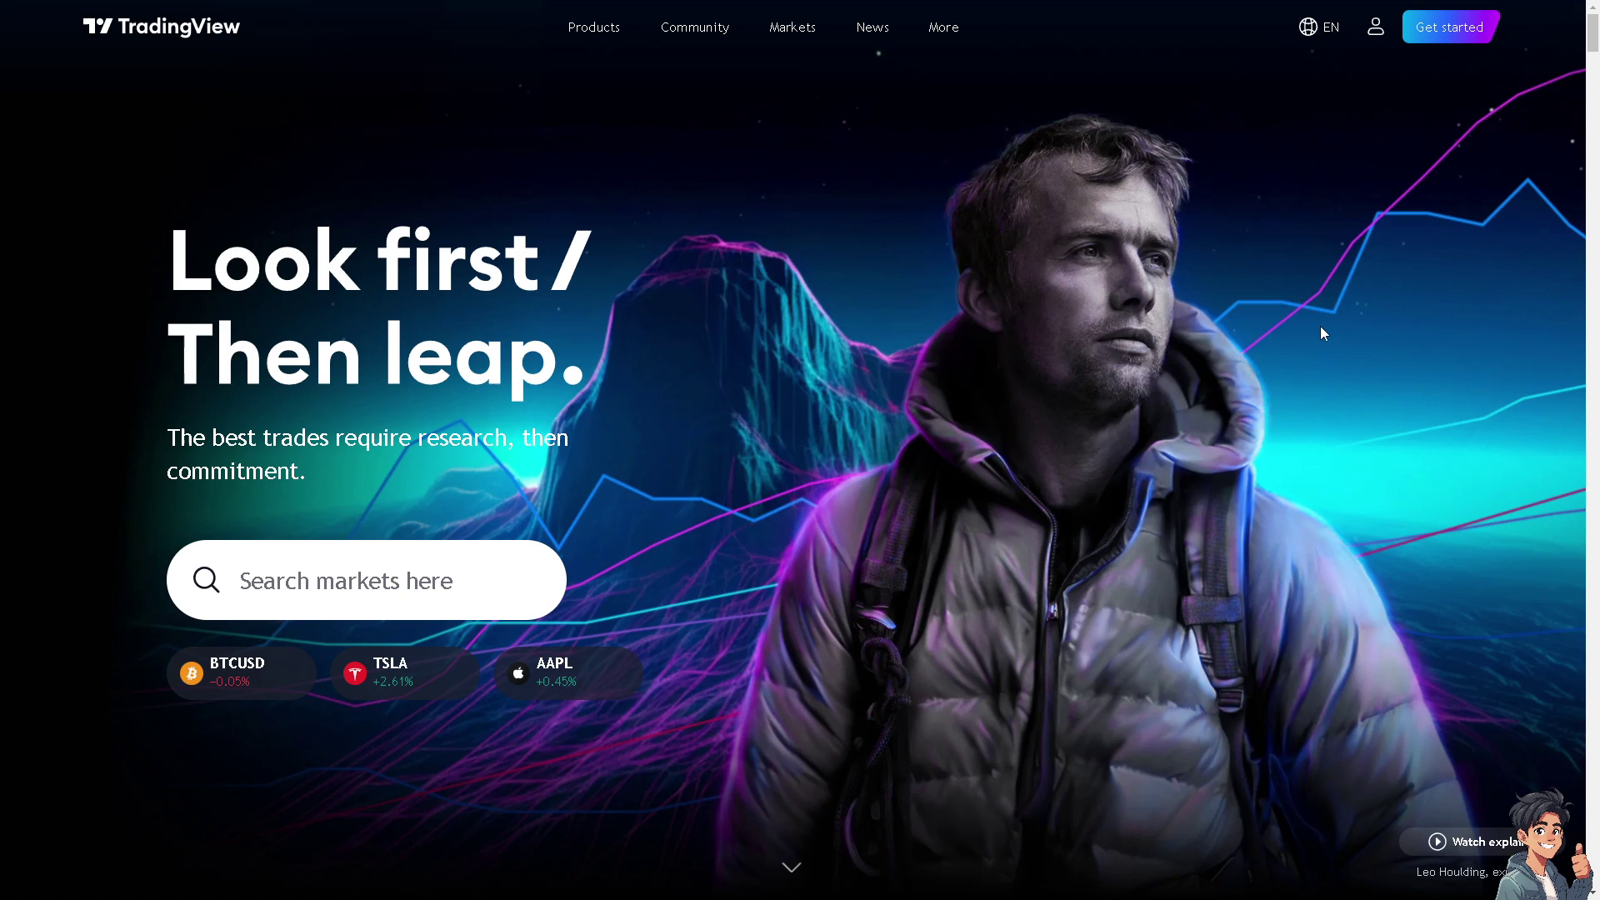
# Step: Reach the sign-up page via the account menu and the plans and pricing page
pyautogui.click(1375, 28)
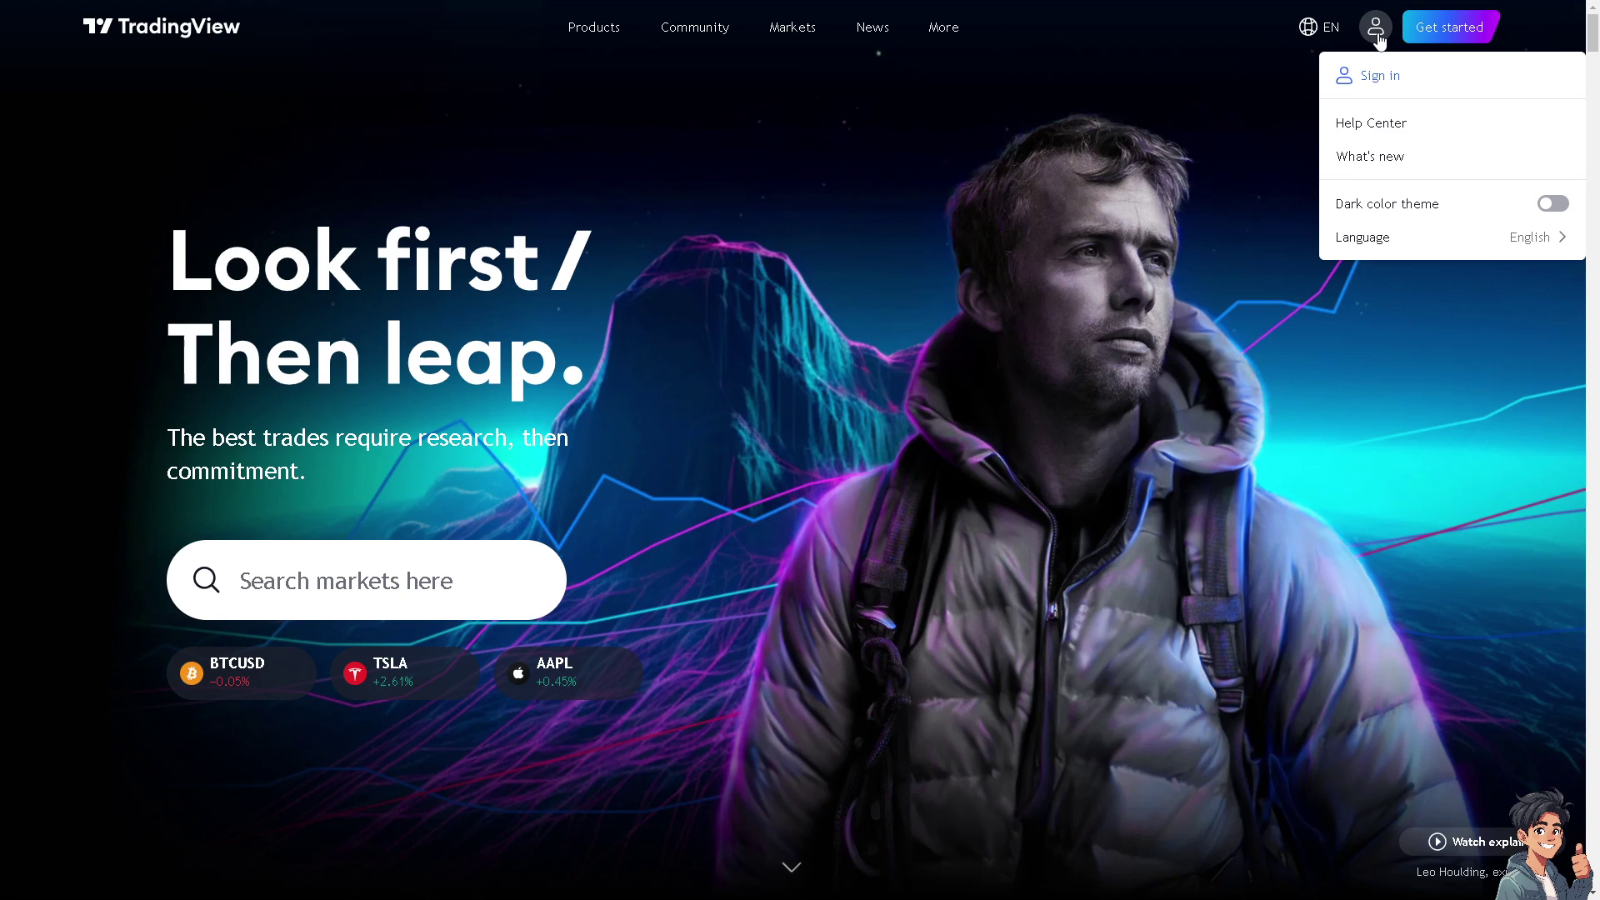
pyautogui.click(1177, 83)
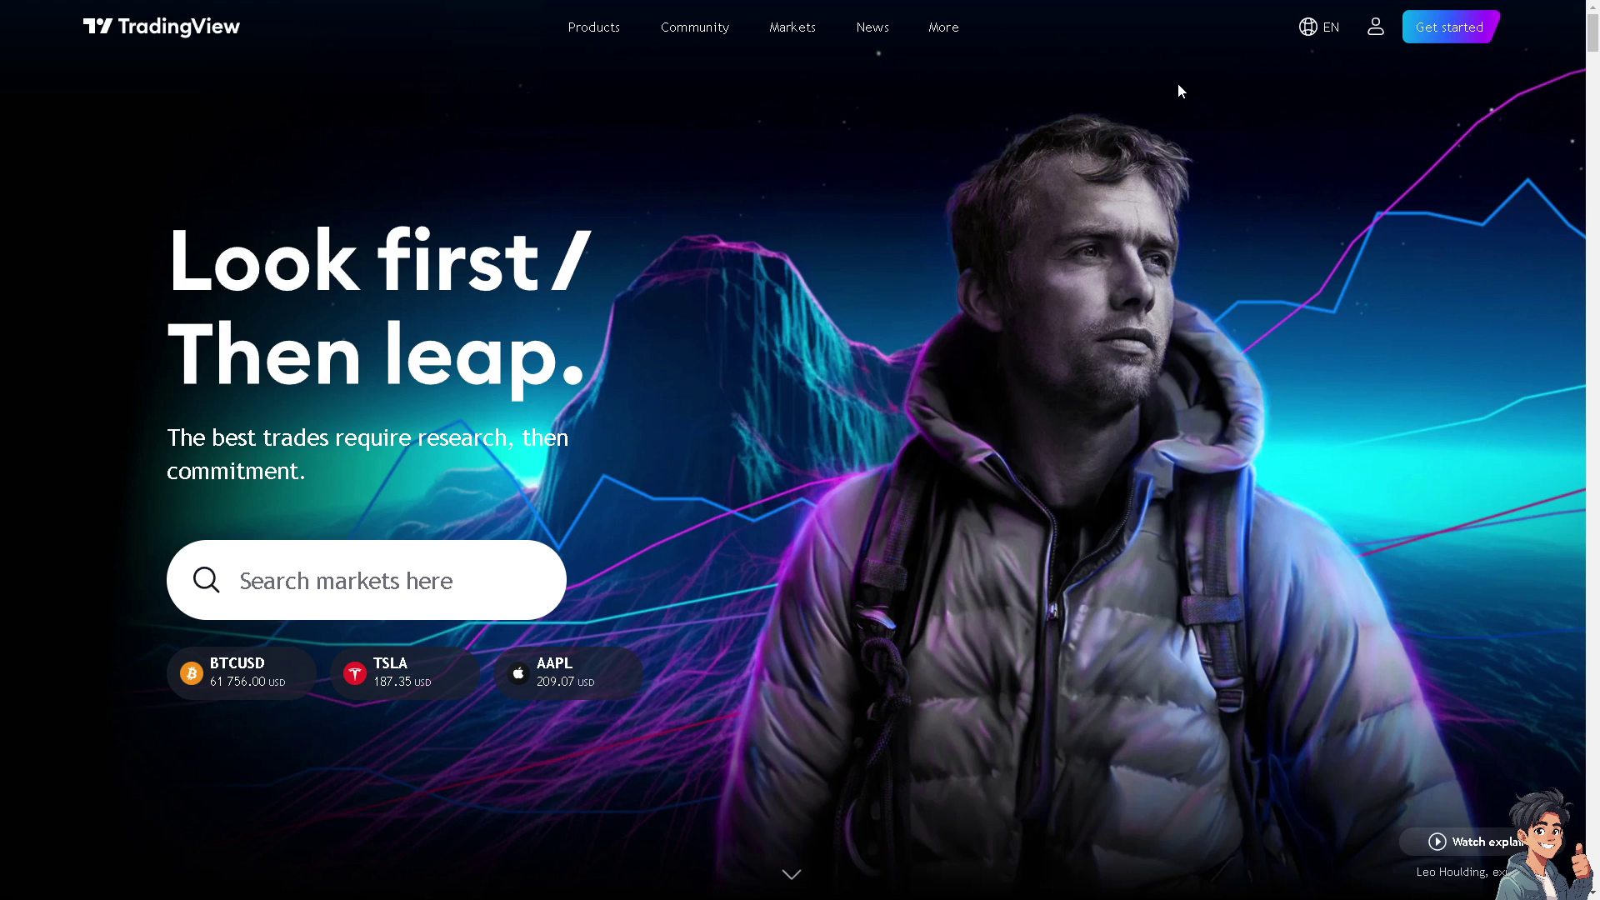
pyautogui.click(1411, 34)
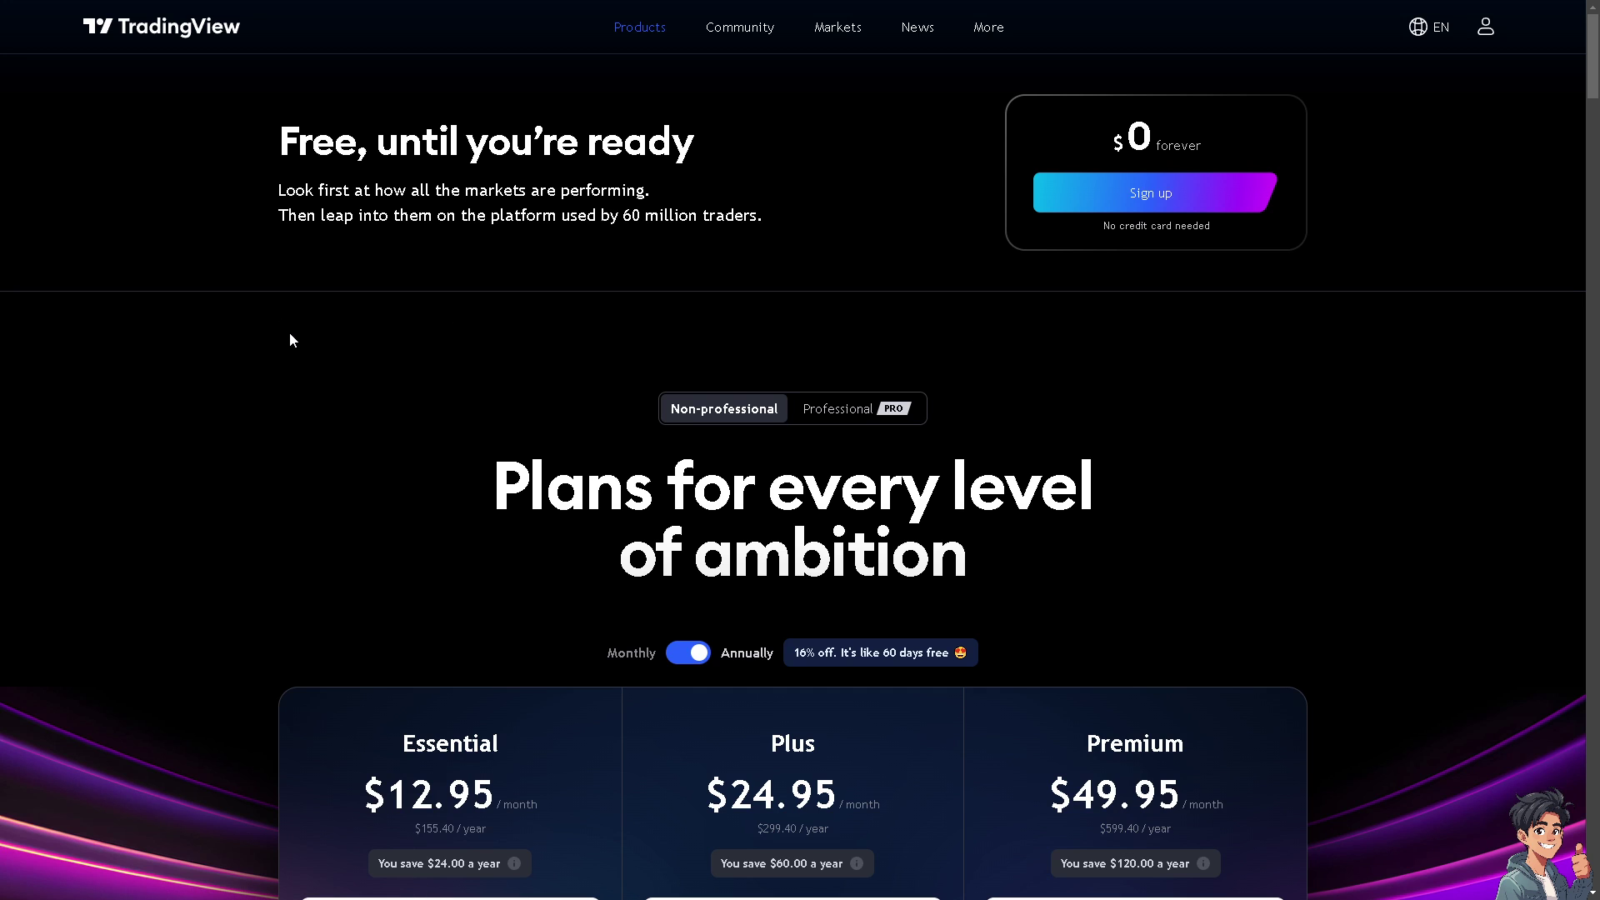
pyautogui.click(1084, 190)
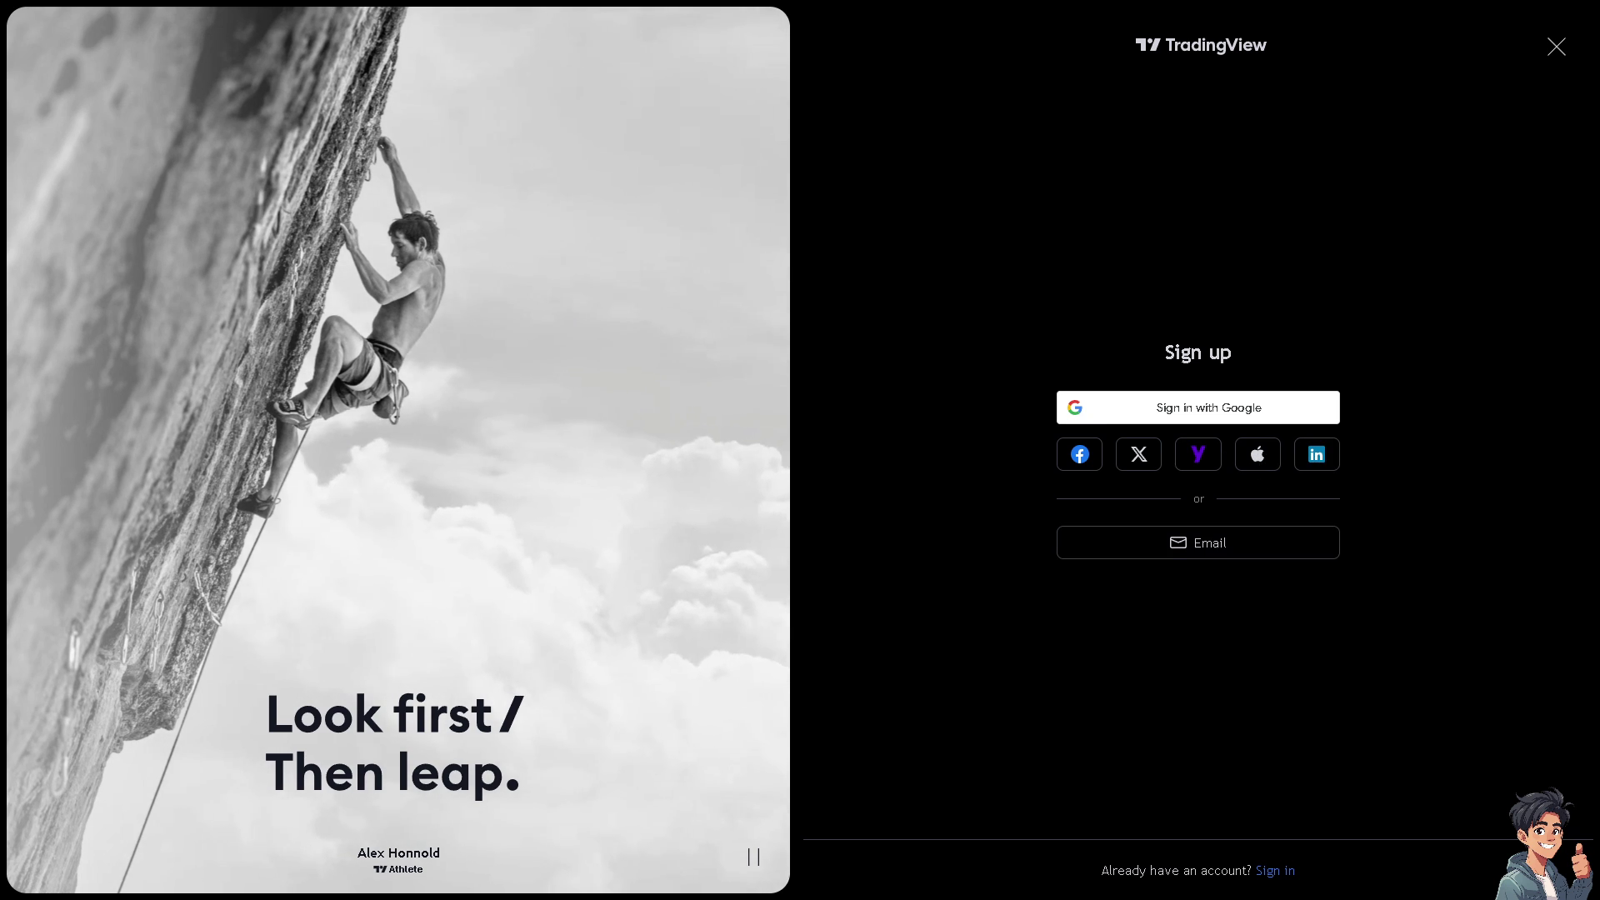
# Step: Close the sign-up overlay to return to the home page
pyautogui.press('Escape')
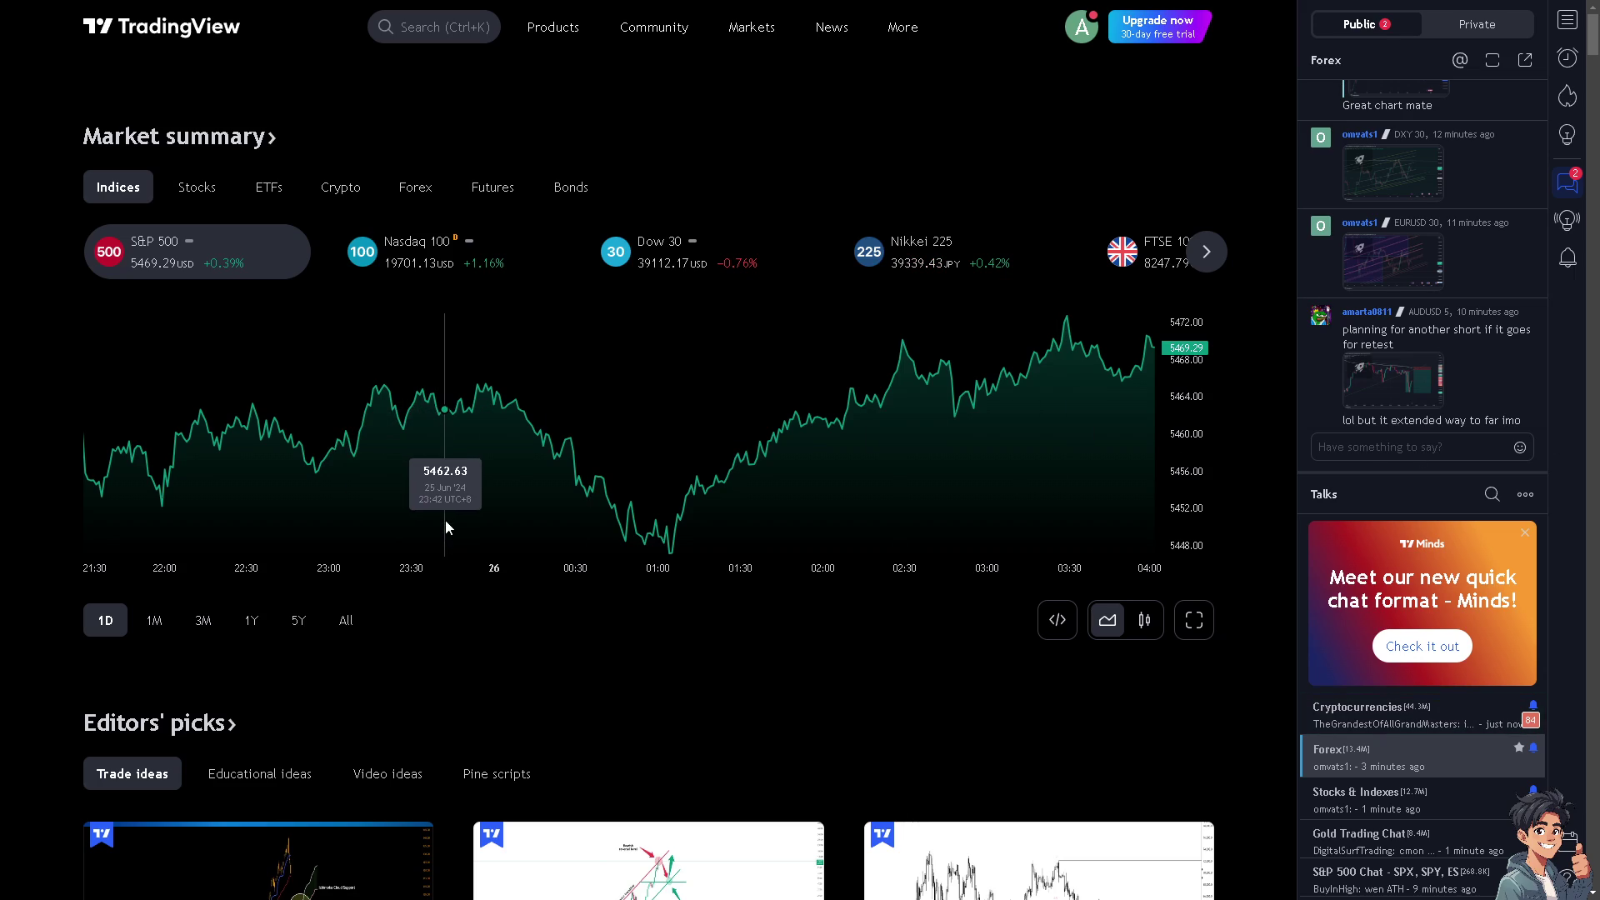
pyautogui.scroll(-2, 493, 531)
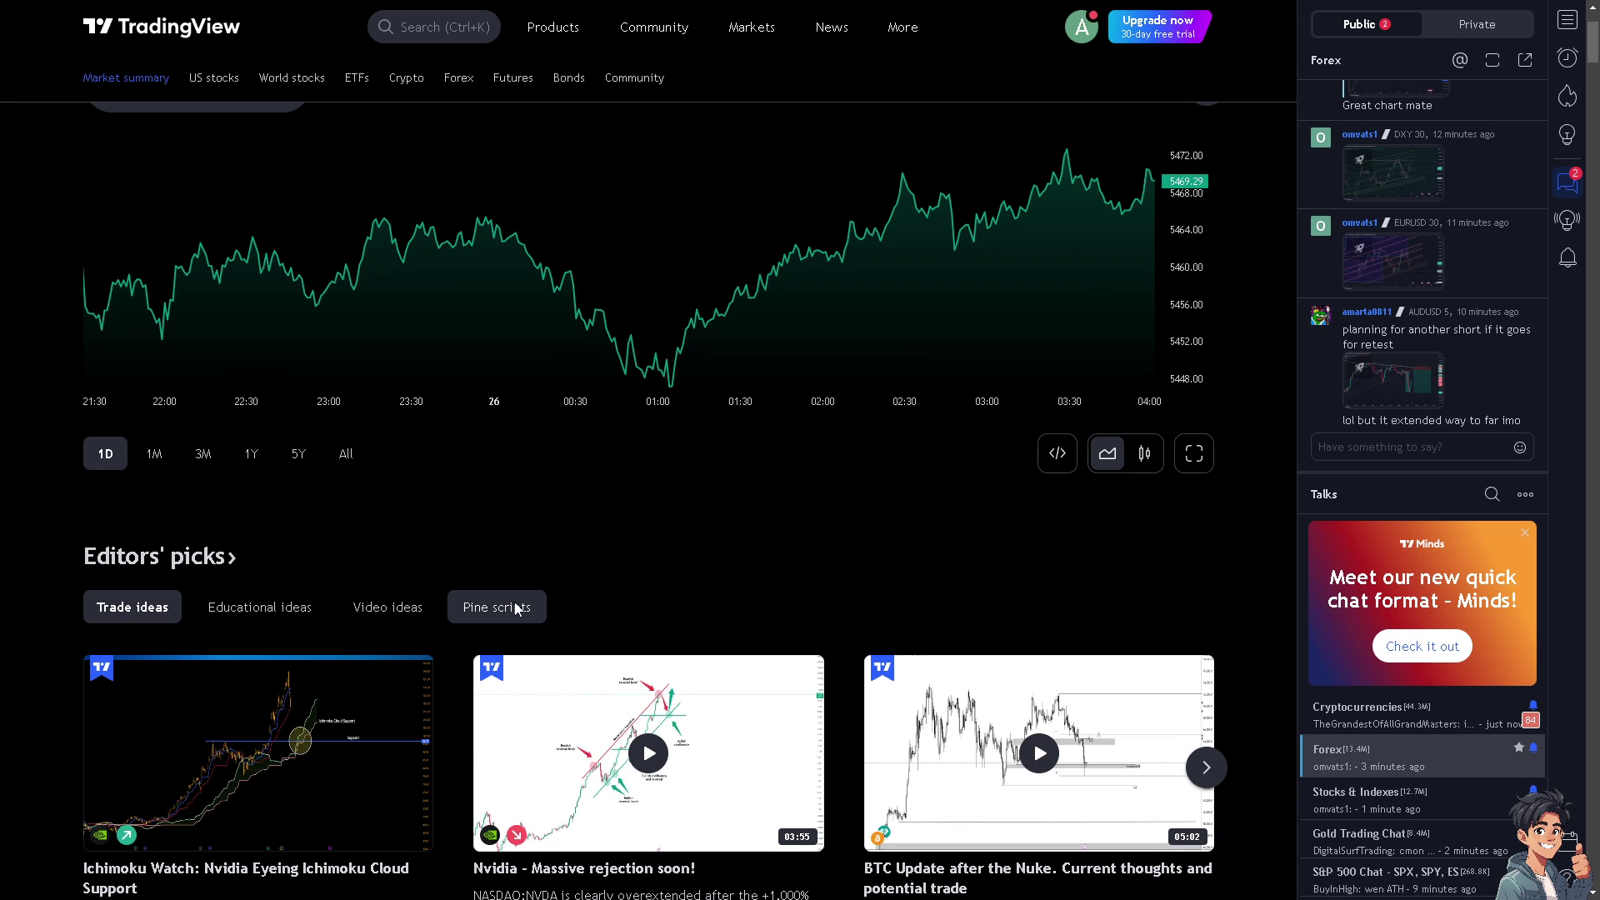
pyautogui.scroll(-2, 505, 650)
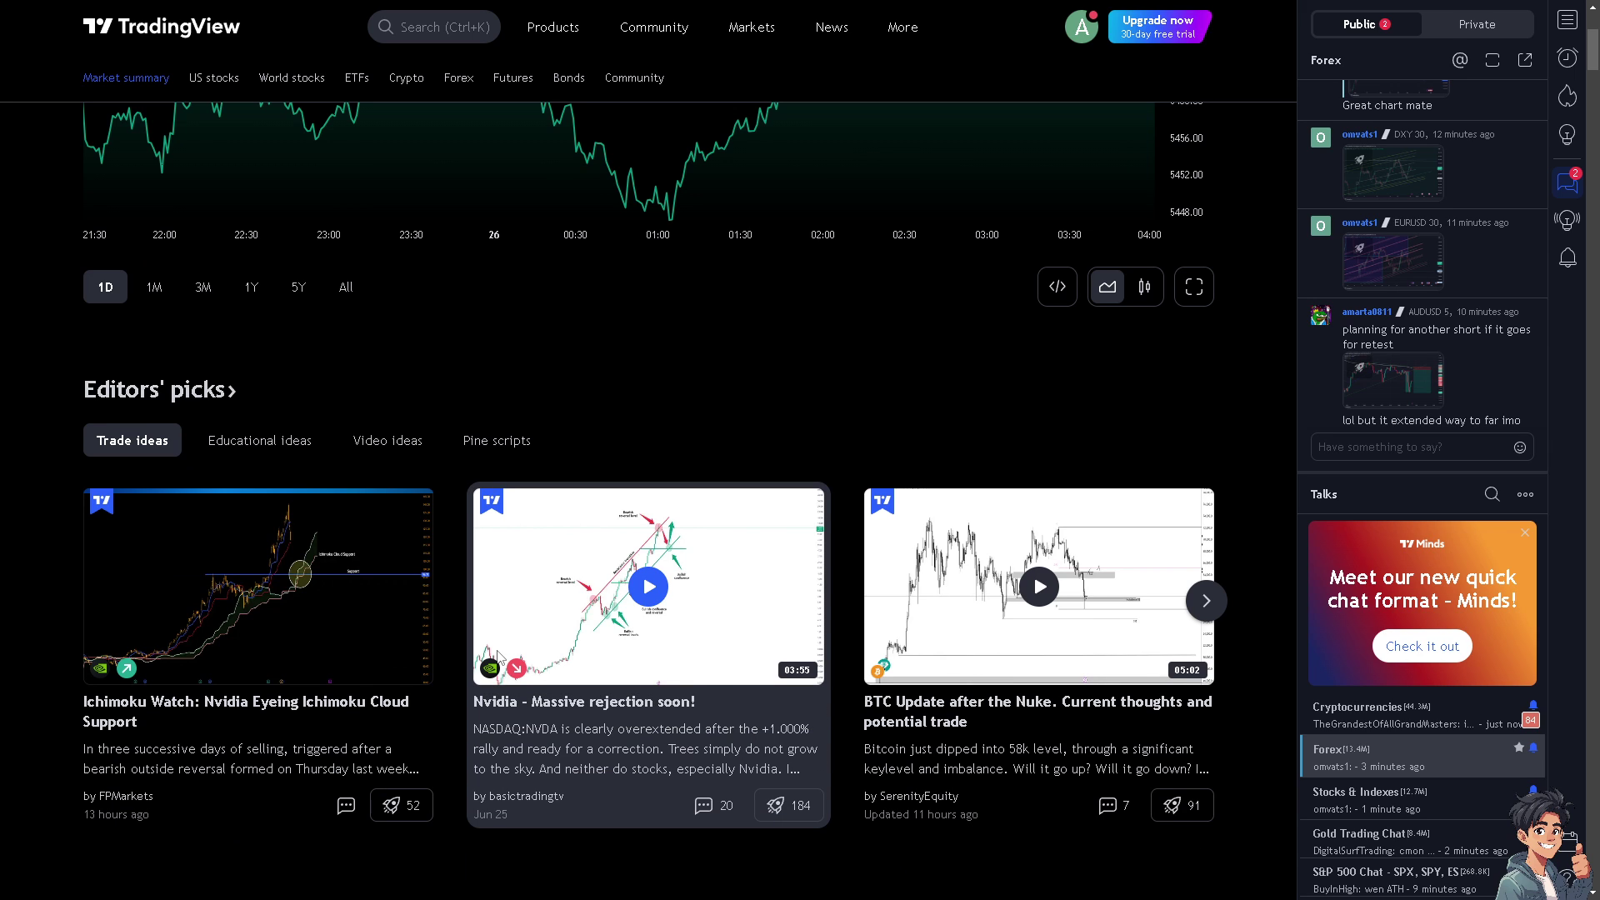
pyautogui.scroll(-2, 510, 651)
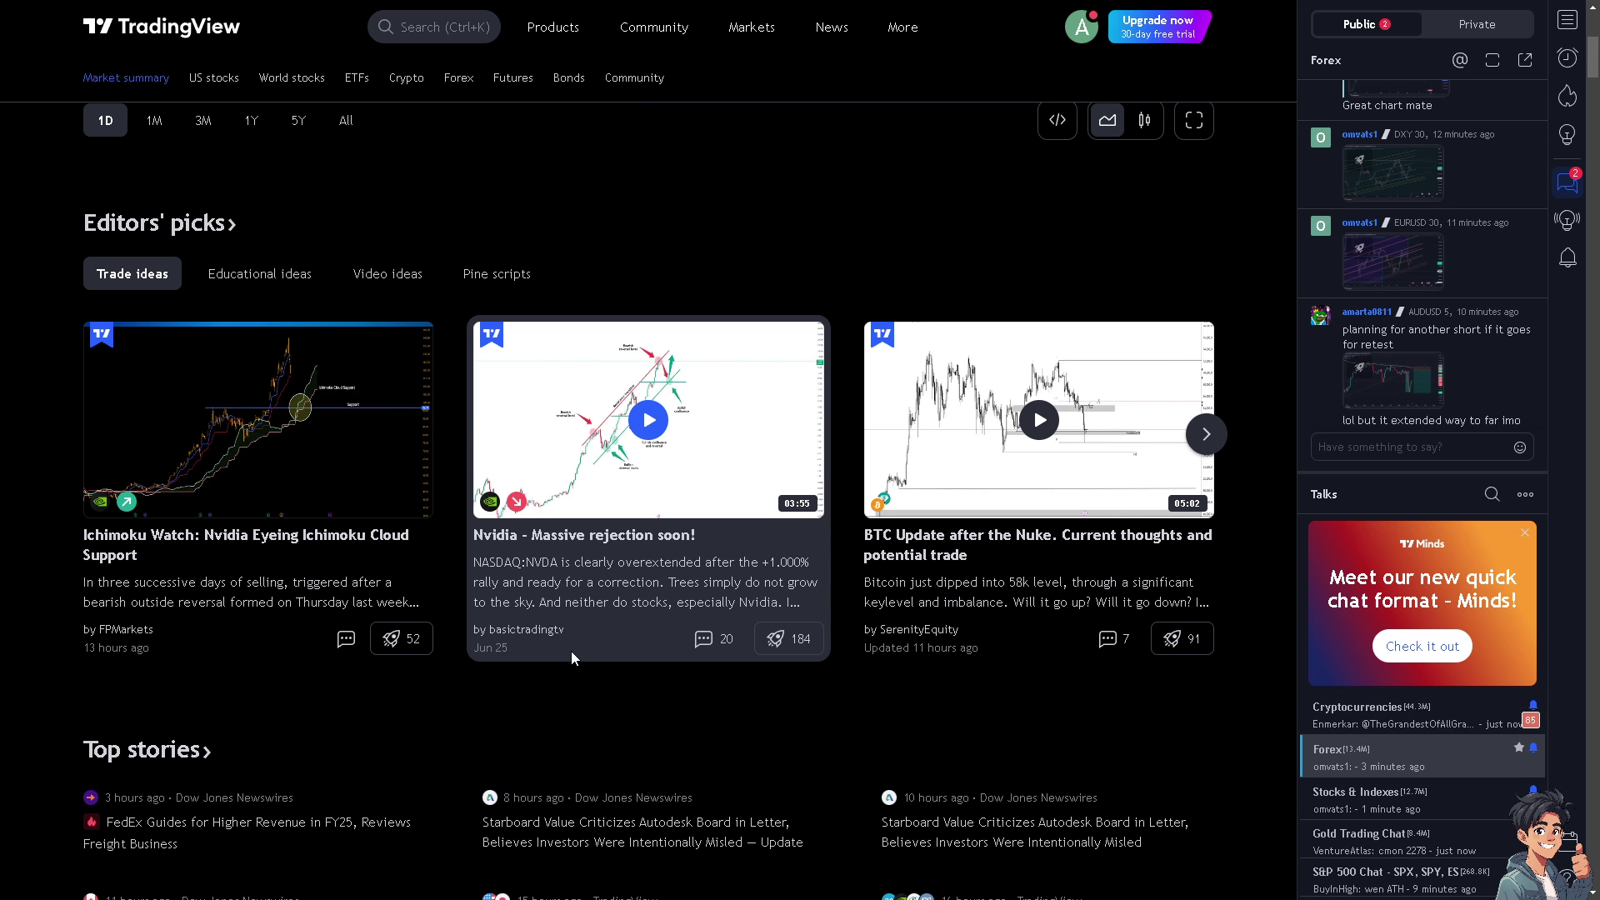
pyautogui.scroll(-2, 576, 657)
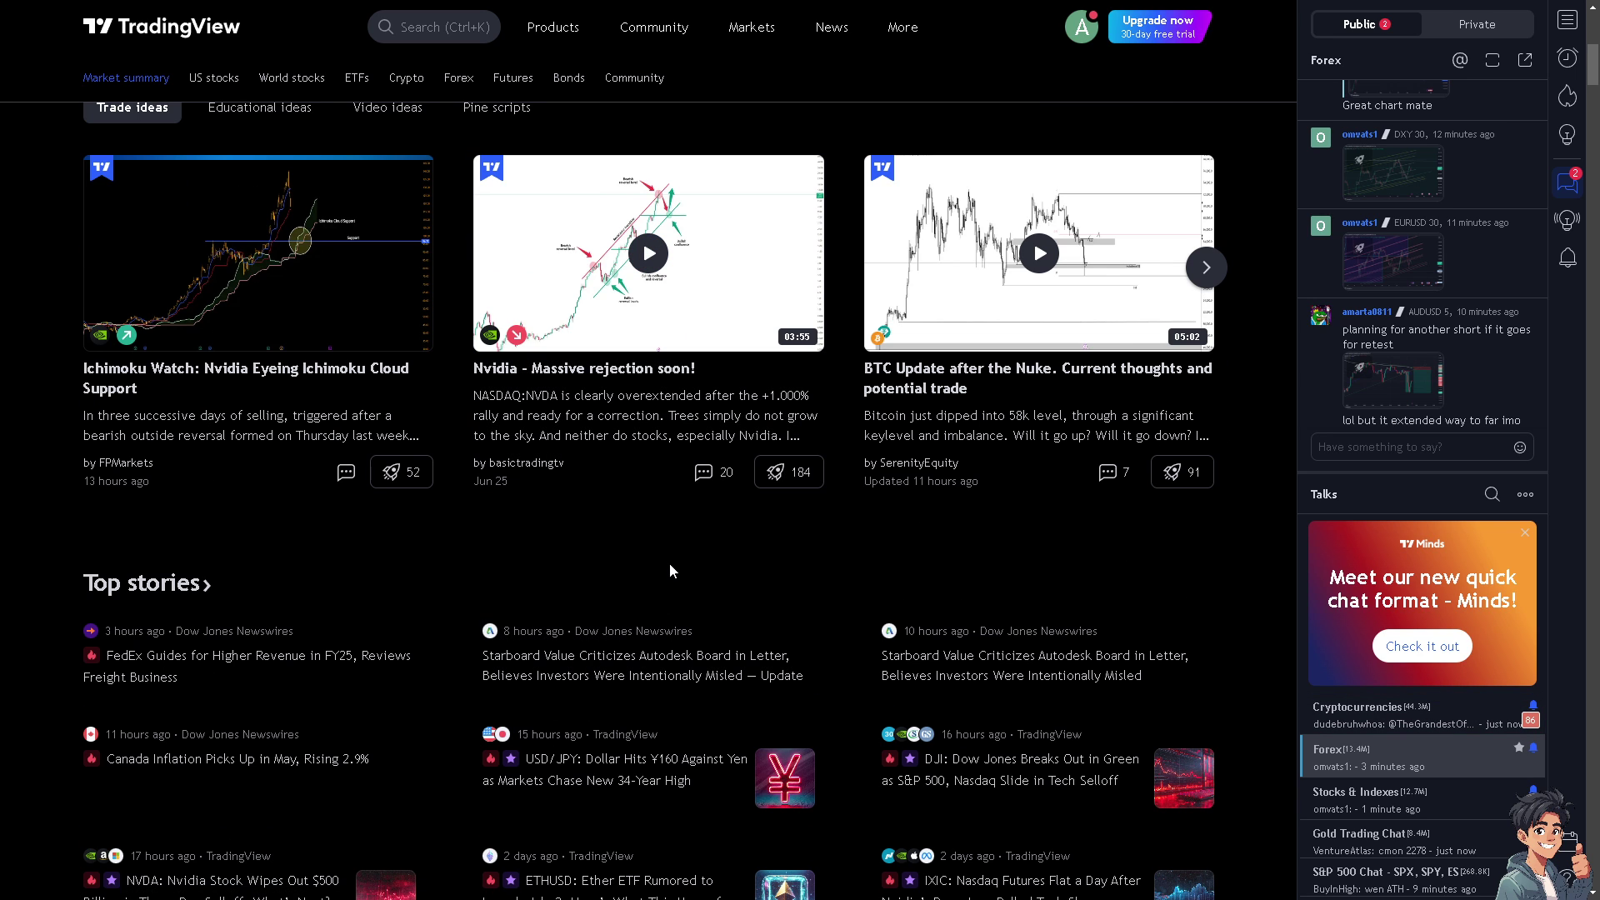
pyautogui.scroll(3, 1037, 363)
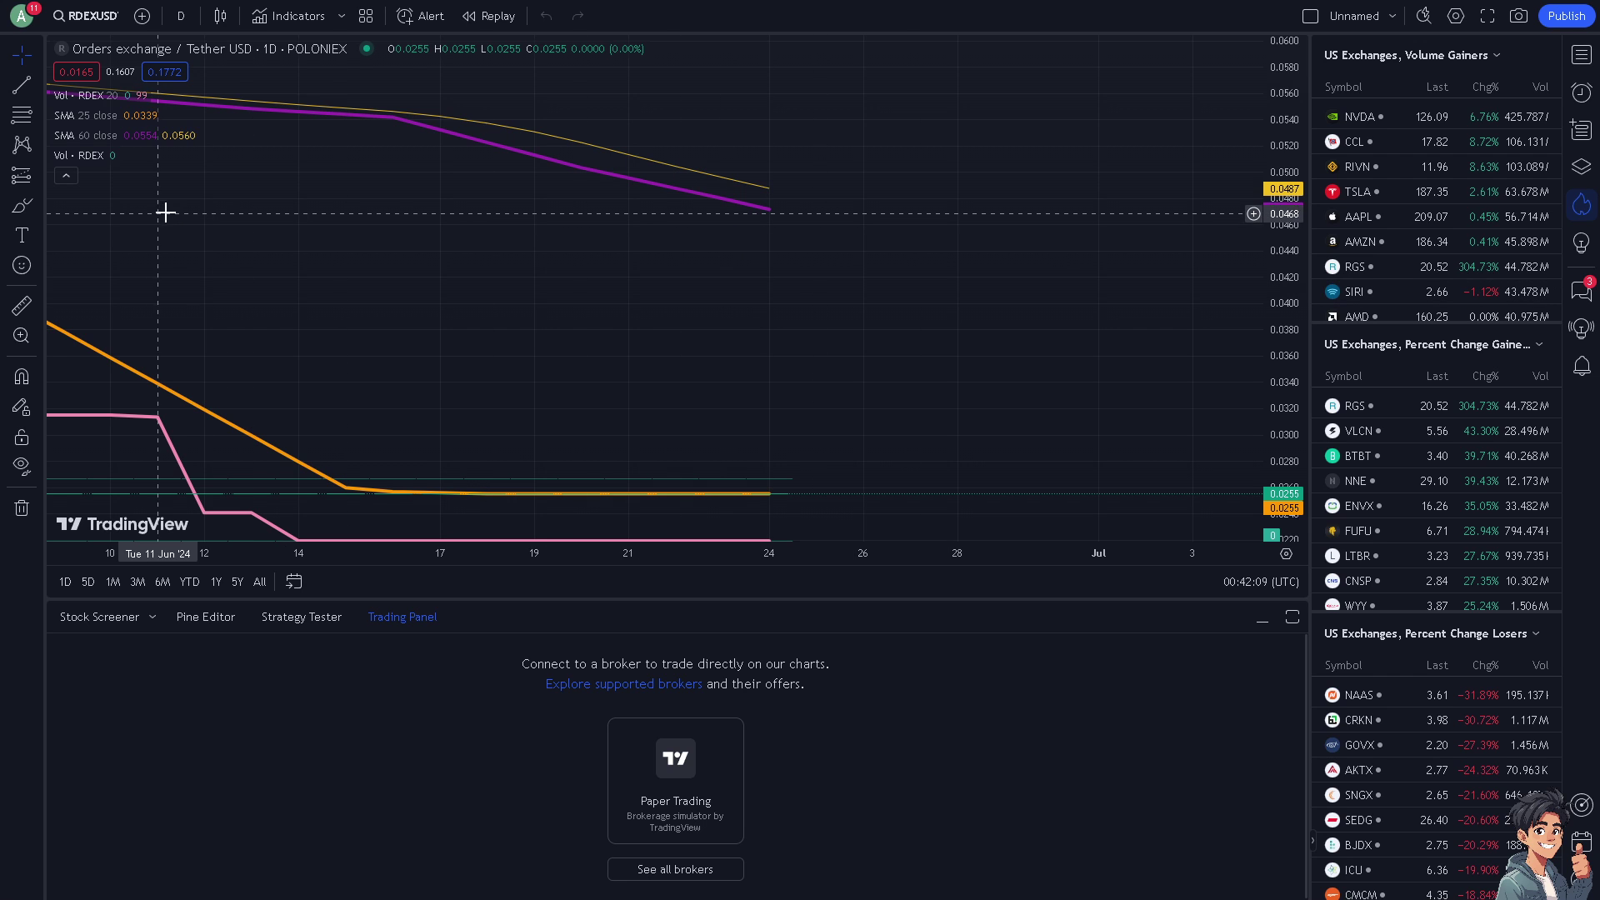
pyautogui.click(1392, 18)
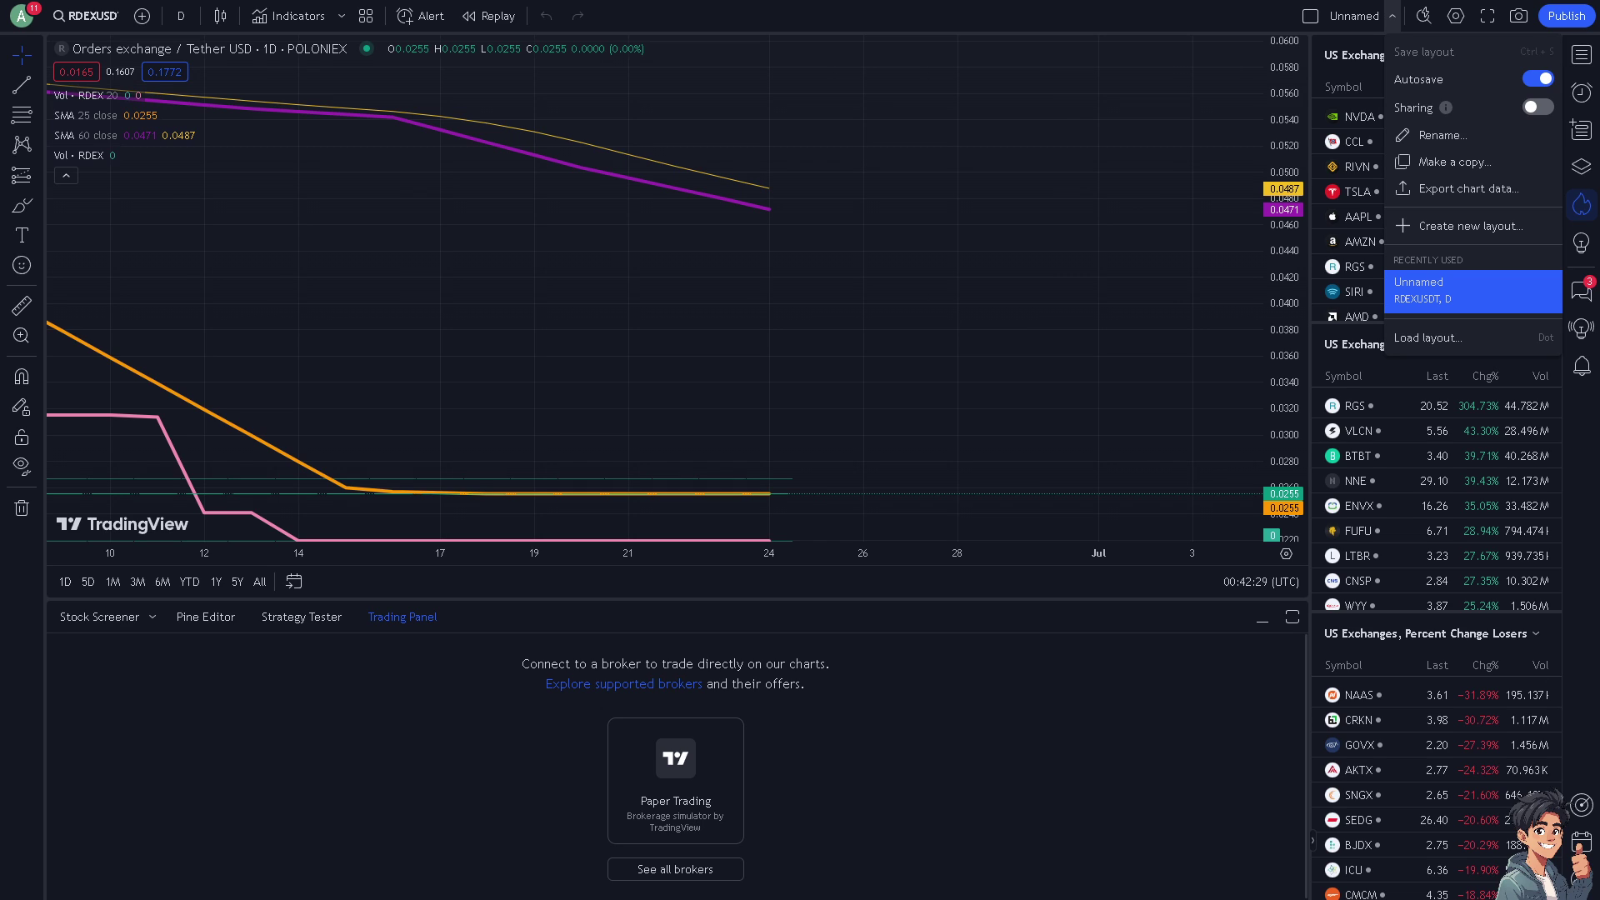
pyautogui.click(1225, 397)
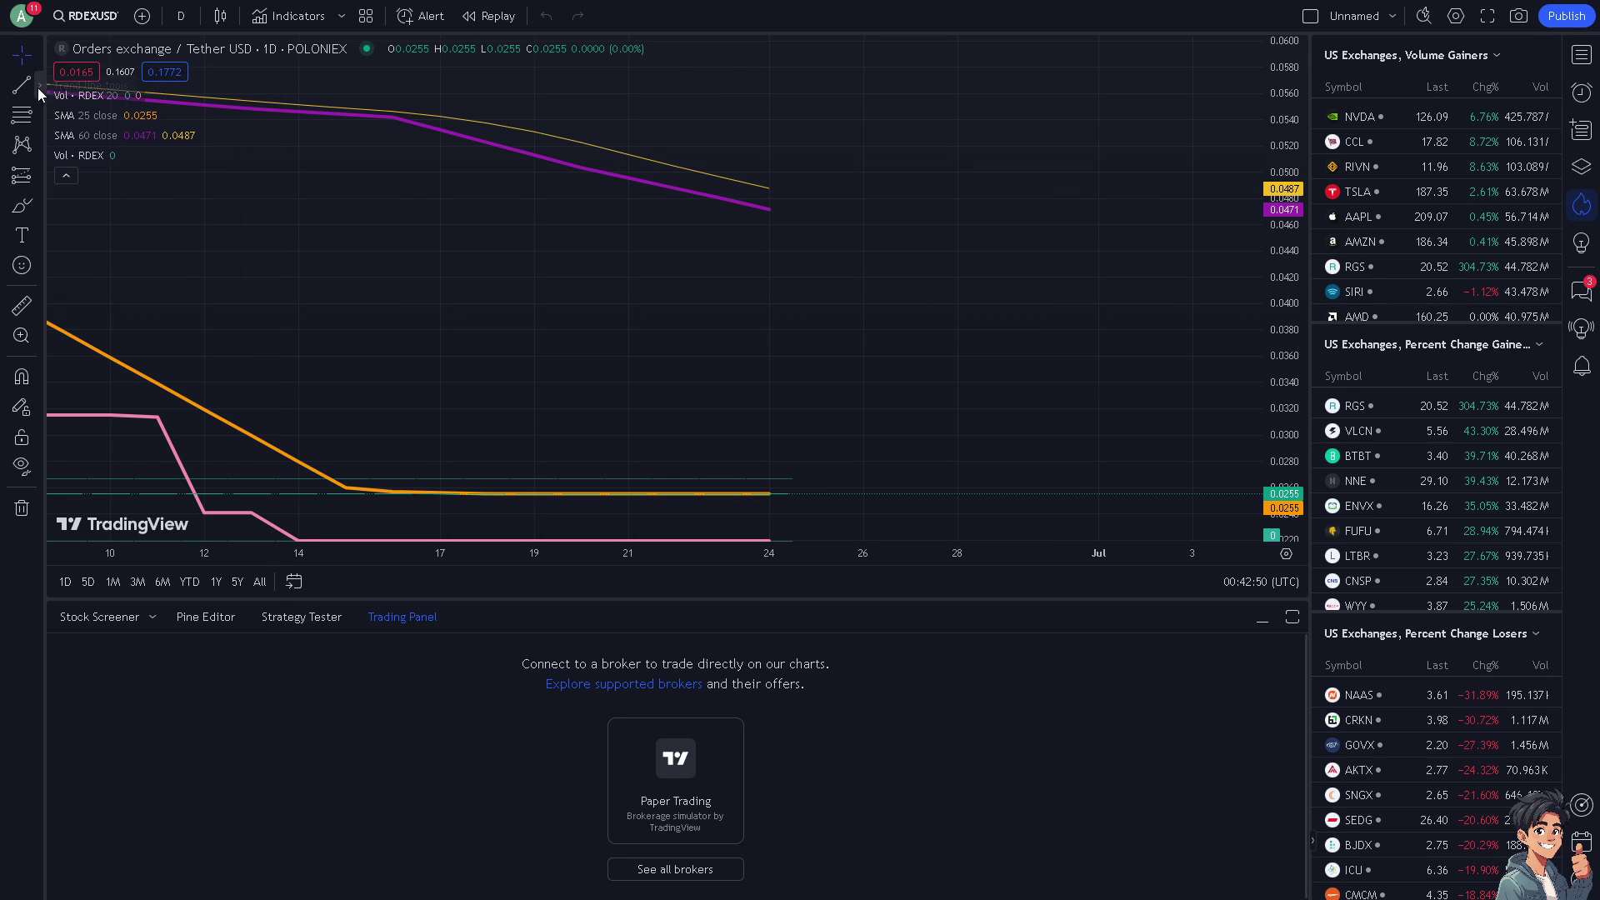
# Step: Draw a horizontal line on the RDEX/USDT chart and nudge it to price 0.0402
pyautogui.click(38, 88)
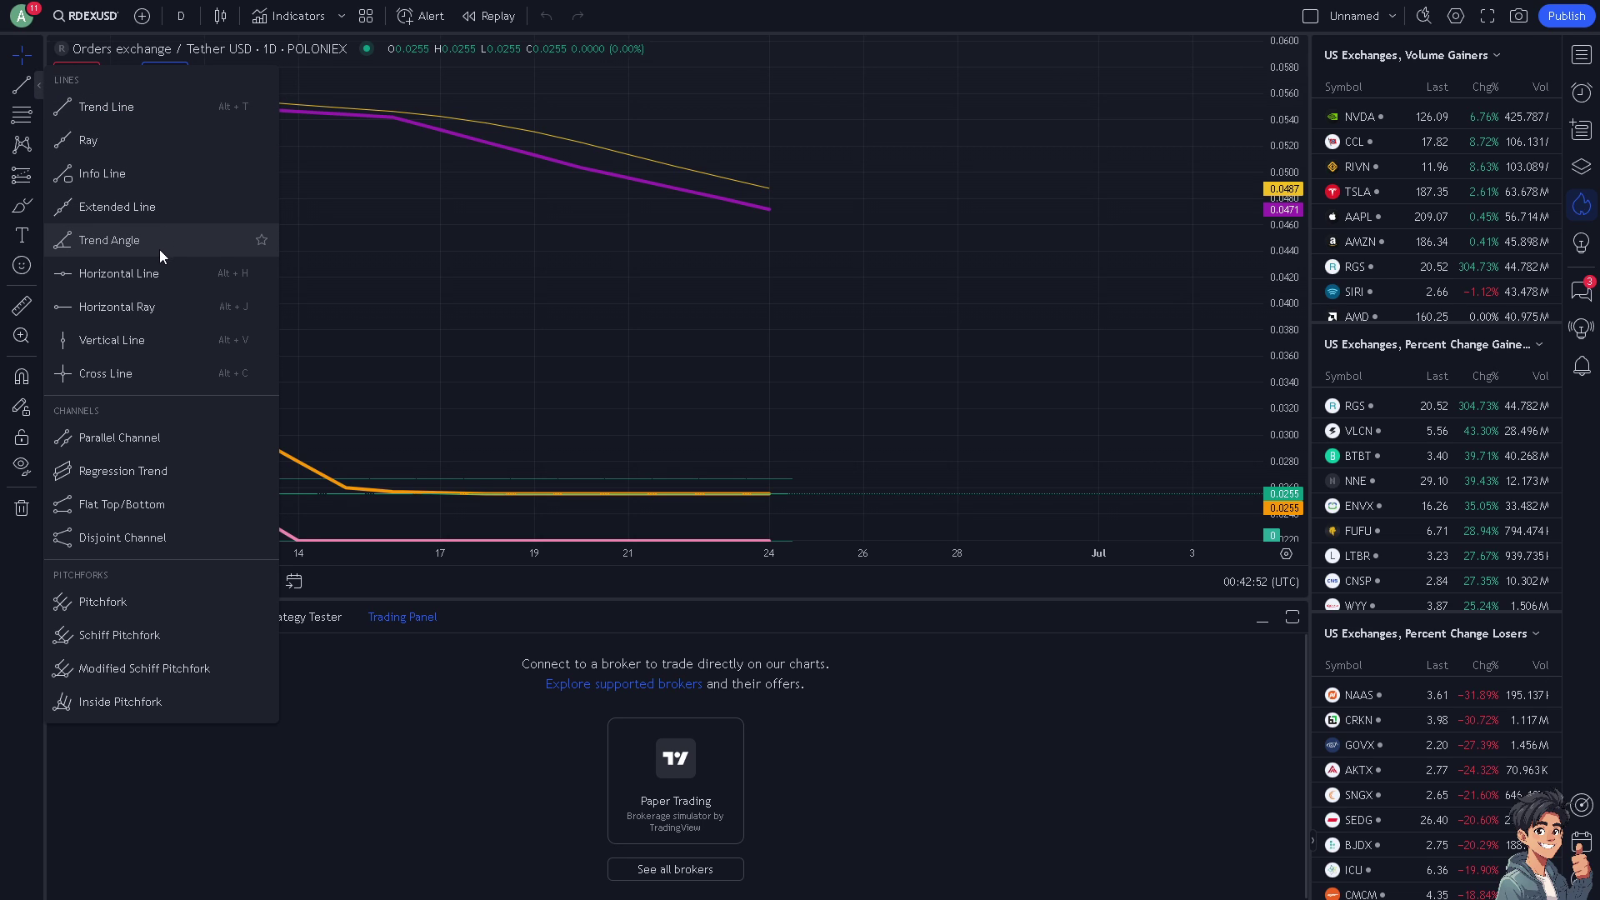
pyautogui.click(136, 274)
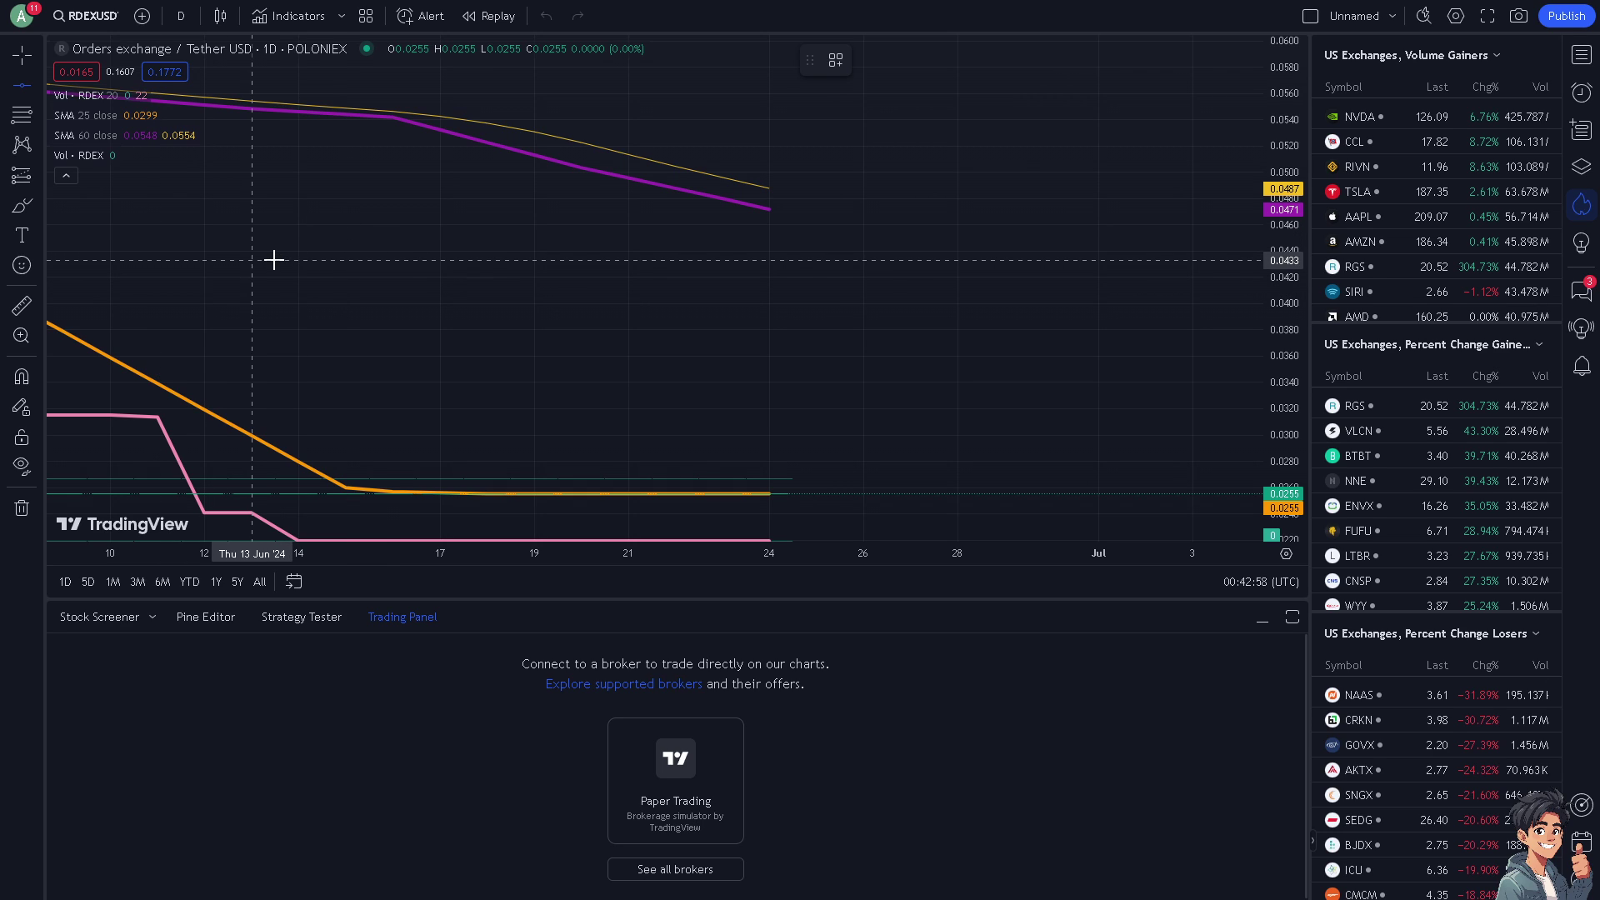
pyautogui.click(231, 300)
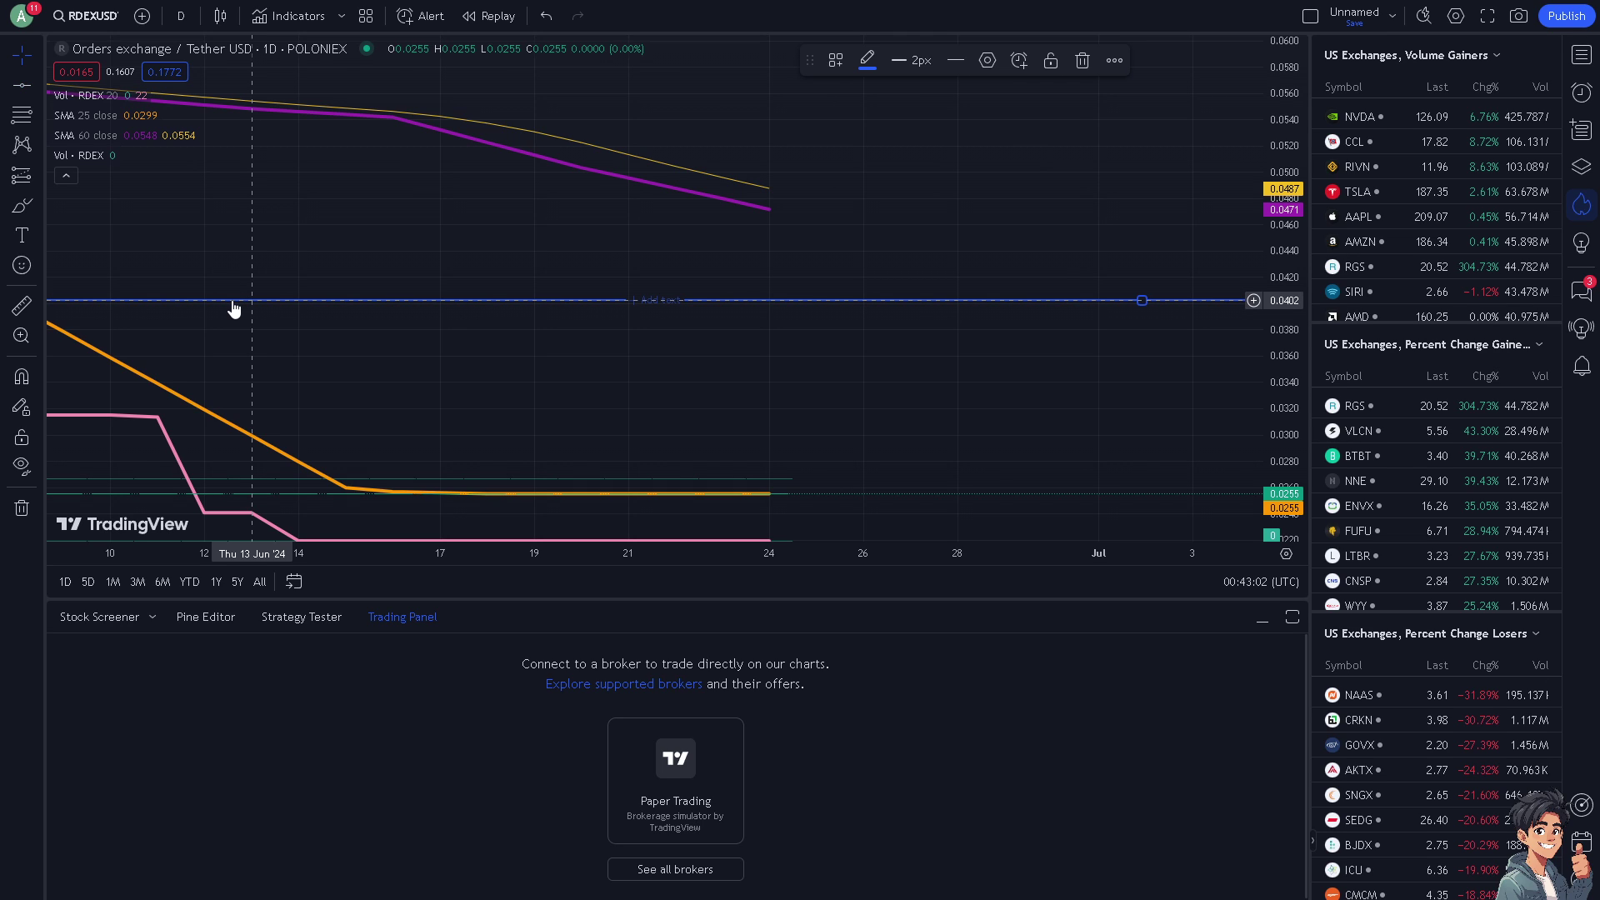
pyautogui.click(729, 356)
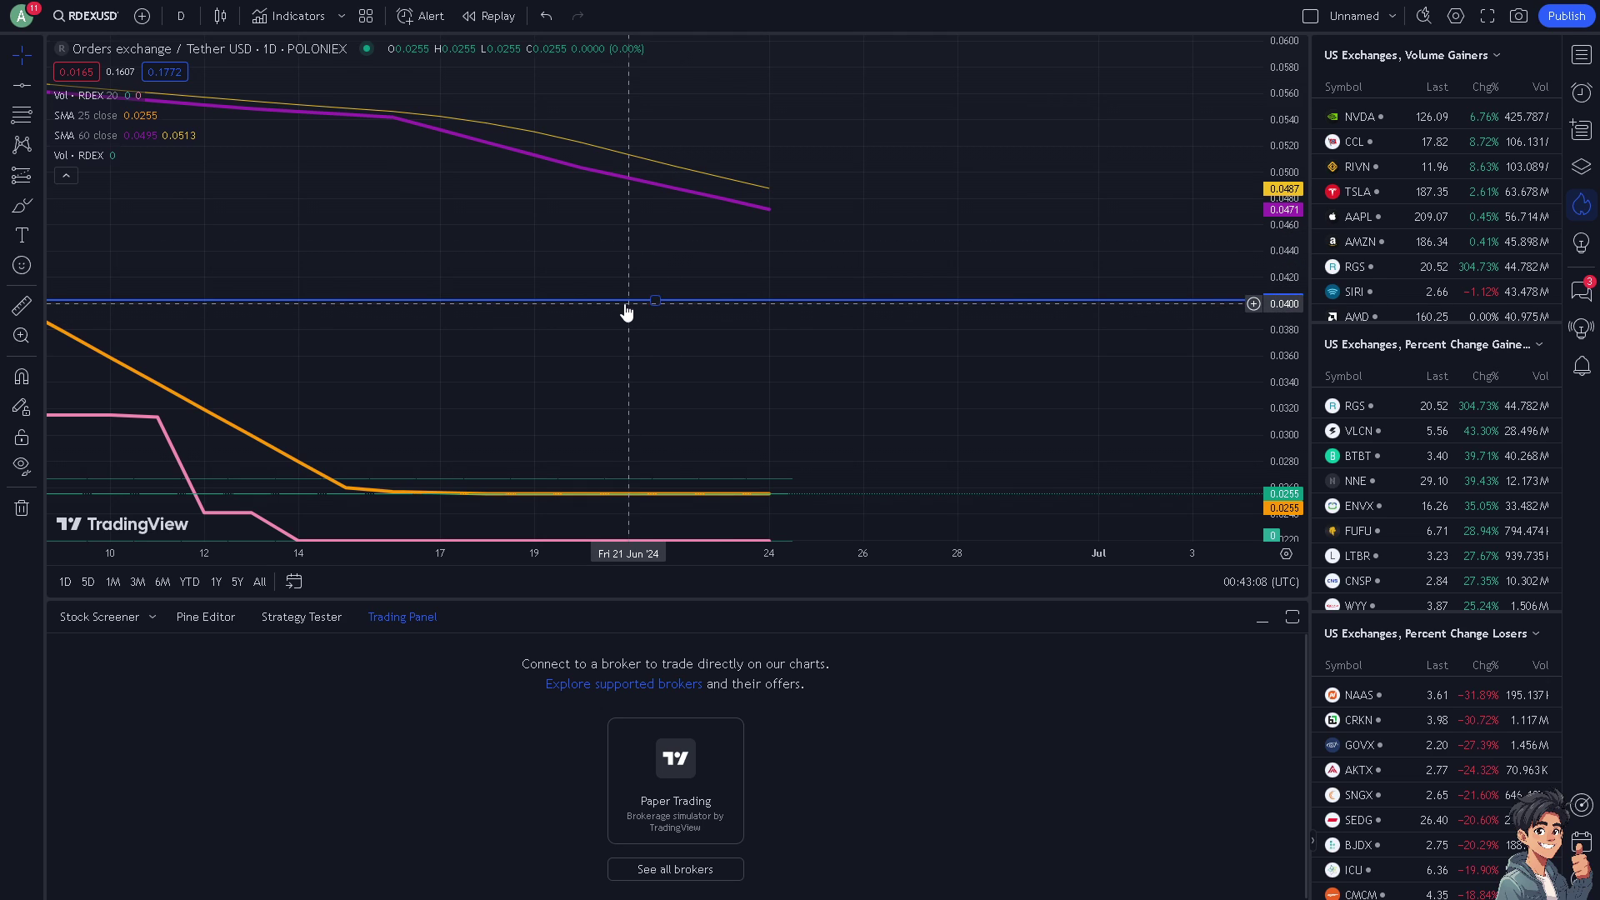
pyautogui.moveTo(627, 312); pyautogui.dragTo(625, 309)
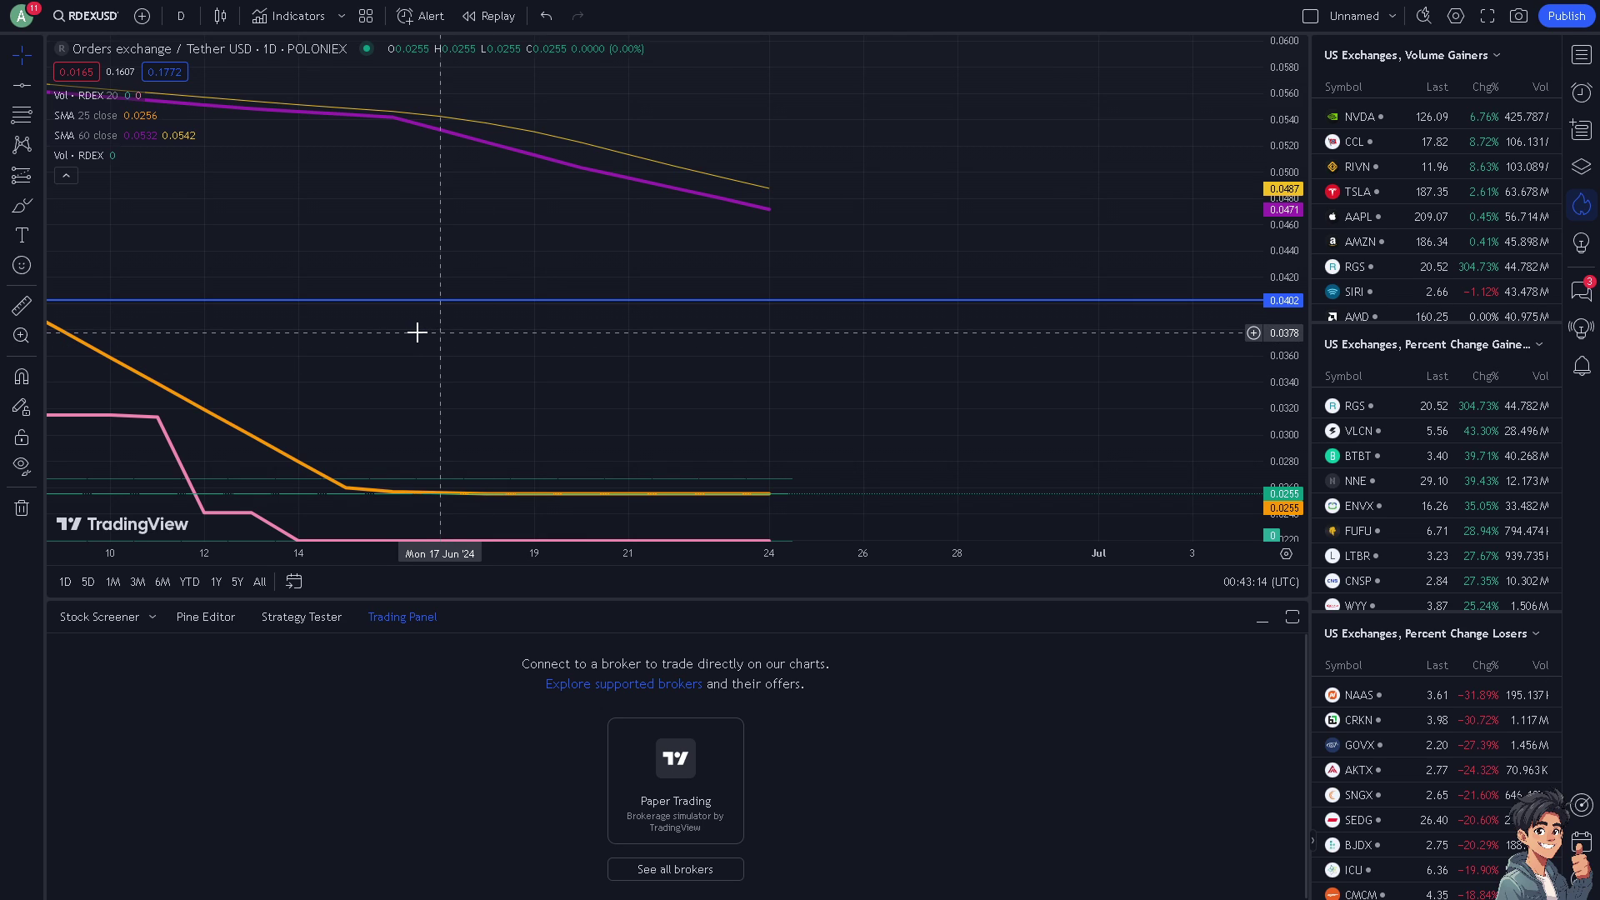
# Step: Make the 0.0402 horizontal line red with the thickest width in its style settings
pyautogui.rightClick(454, 305)
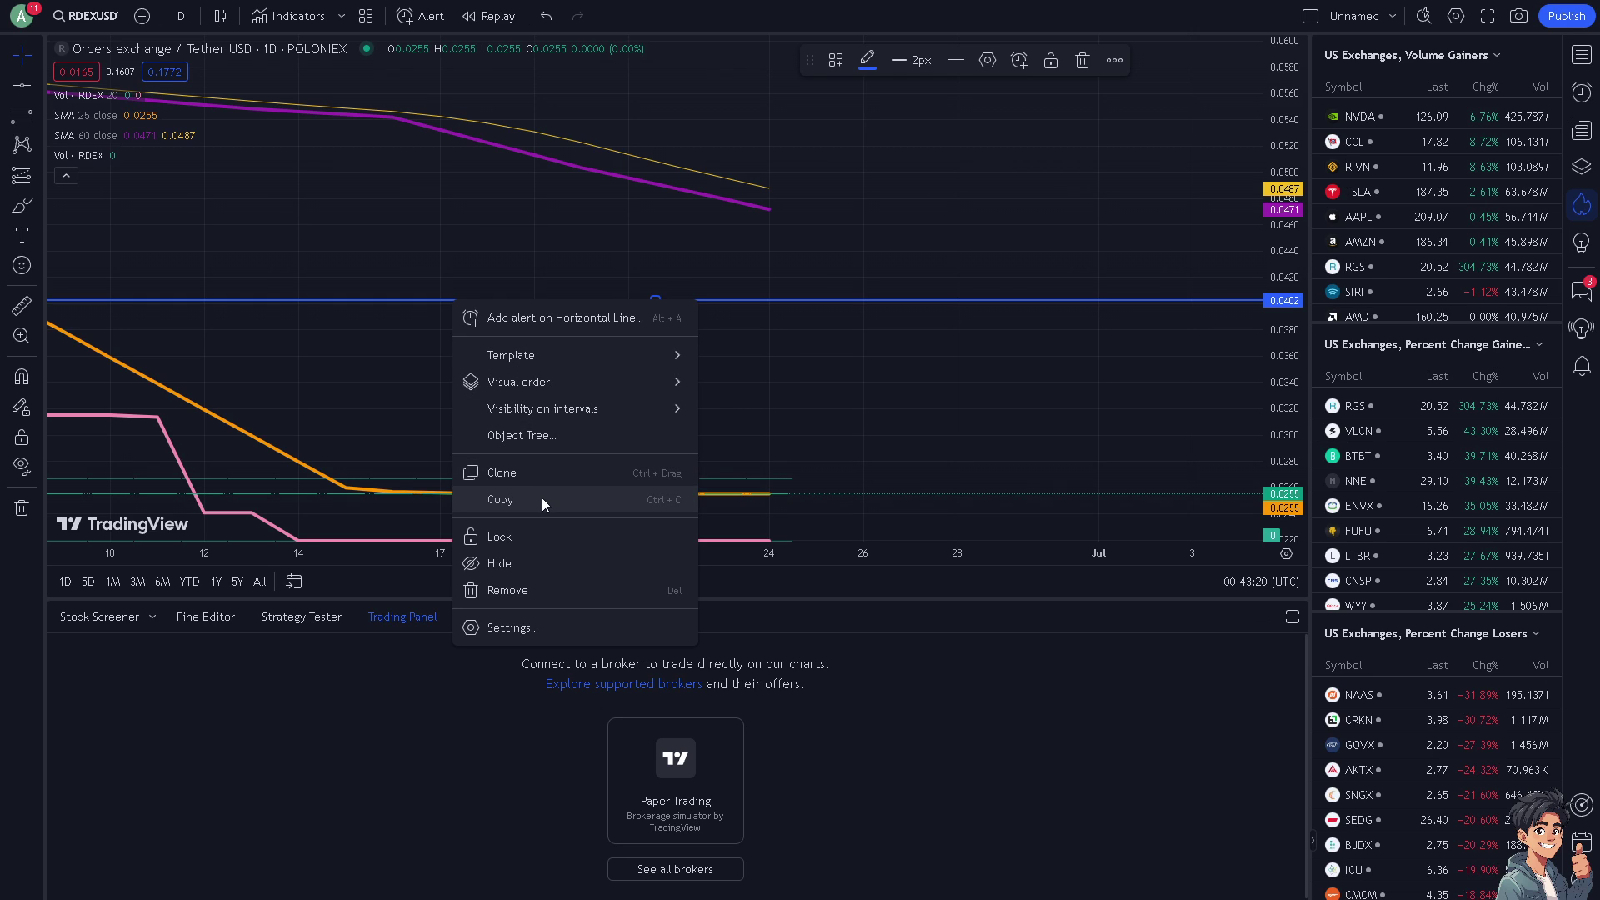
pyautogui.click(550, 629)
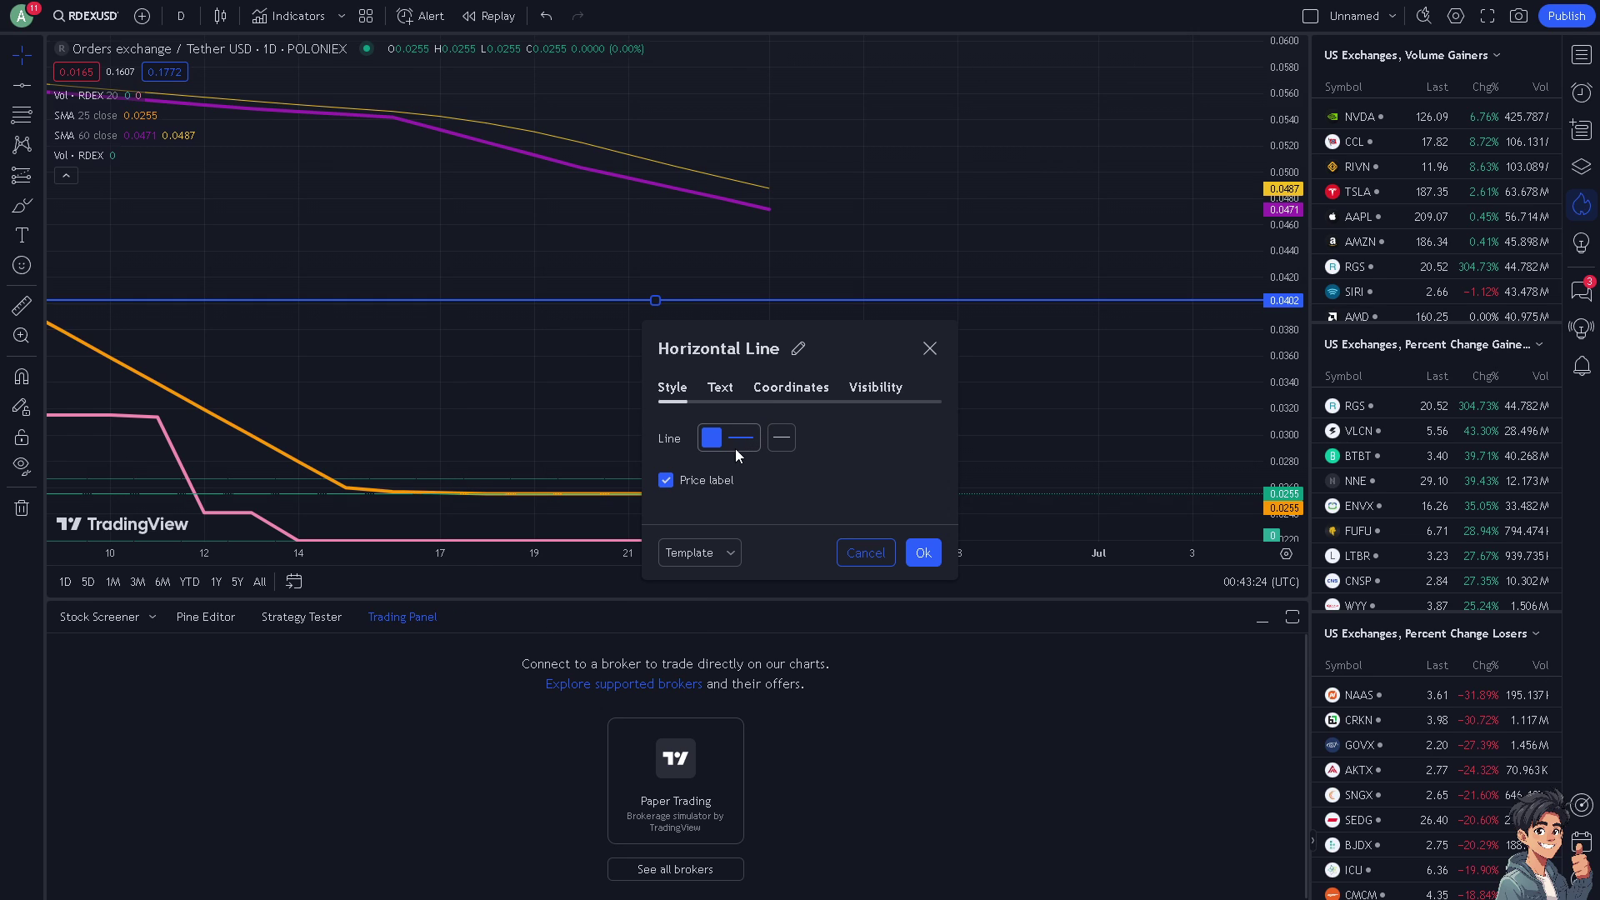
pyautogui.click(713, 437)
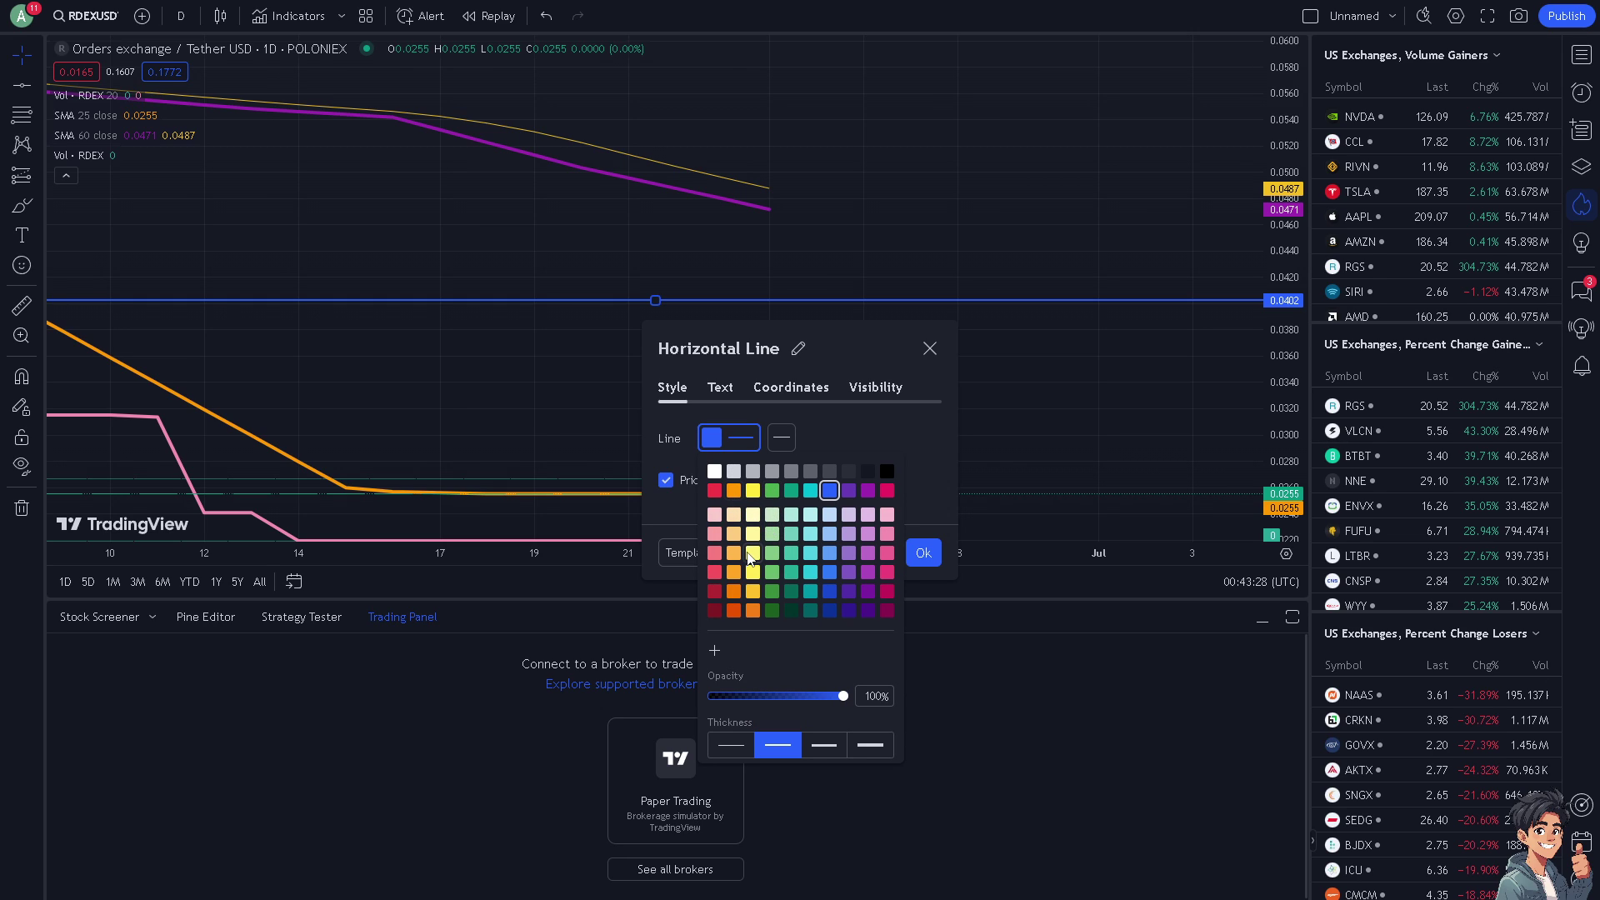
pyautogui.click(713, 490)
pyautogui.click(731, 748)
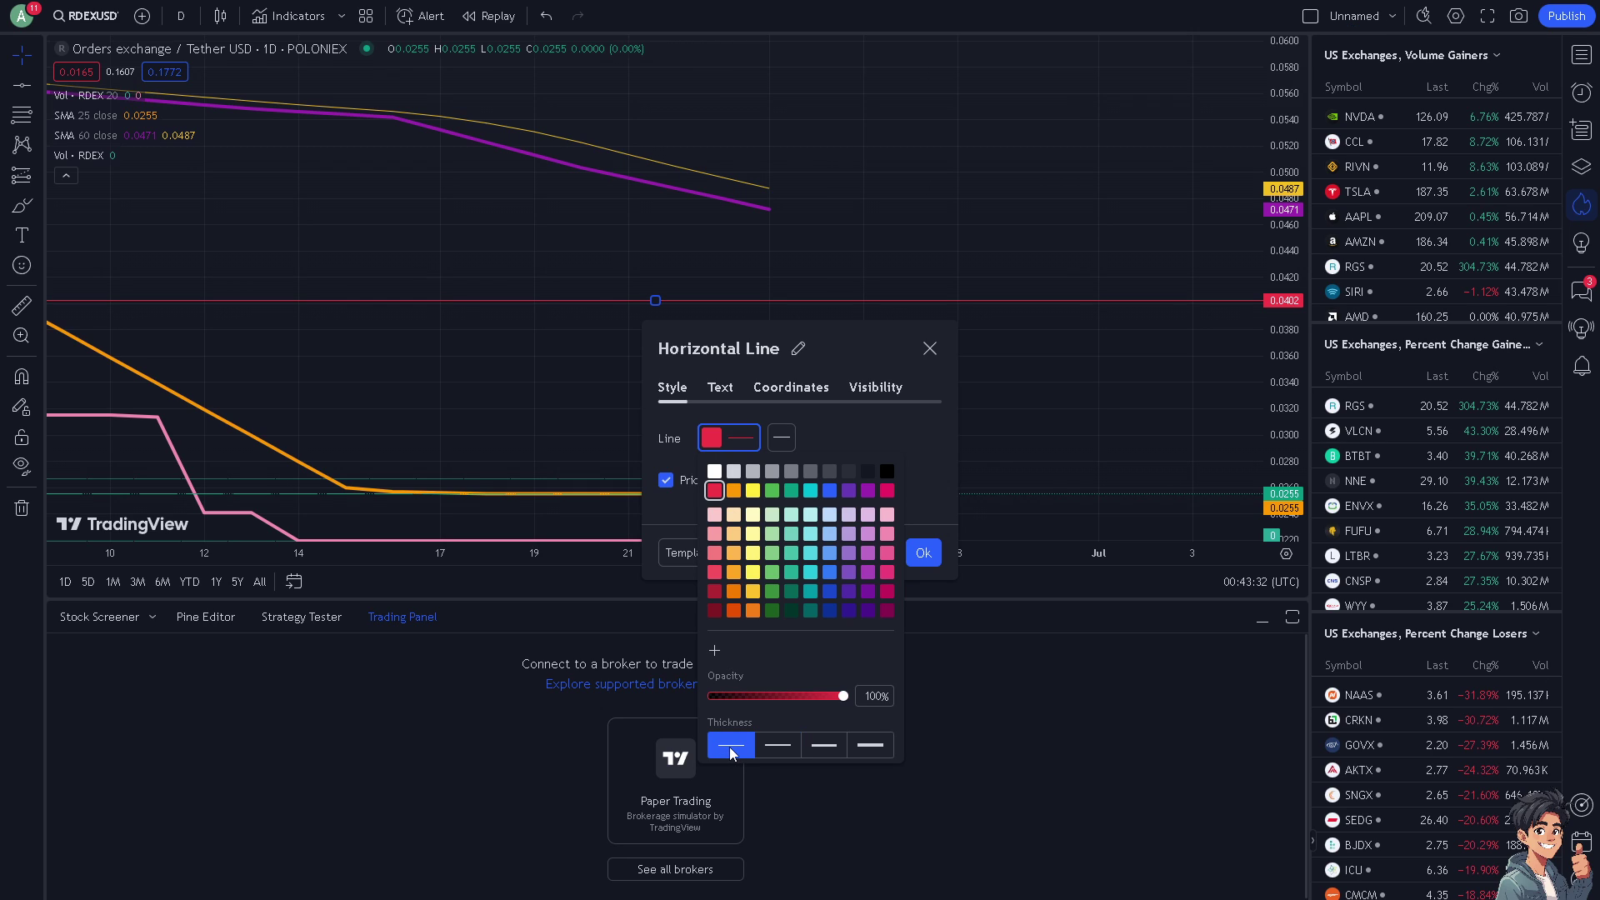
pyautogui.click(870, 749)
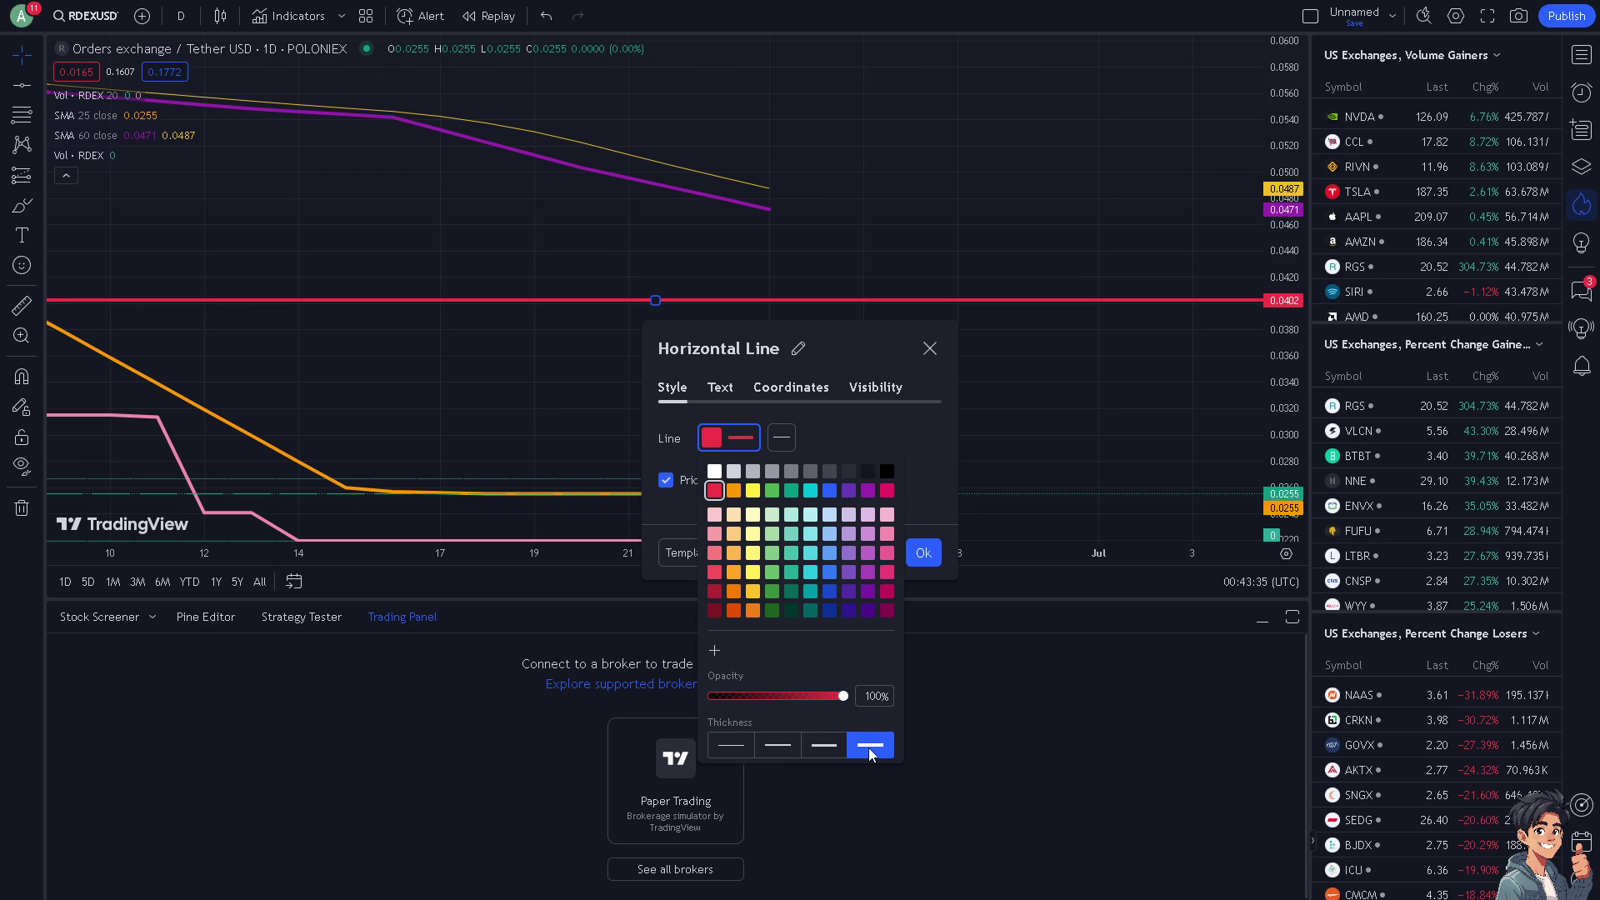
# Step: Review the line's text, coordinate and visibility settings and confirm with Ok
pyautogui.click(724, 388)
pyautogui.click(796, 388)
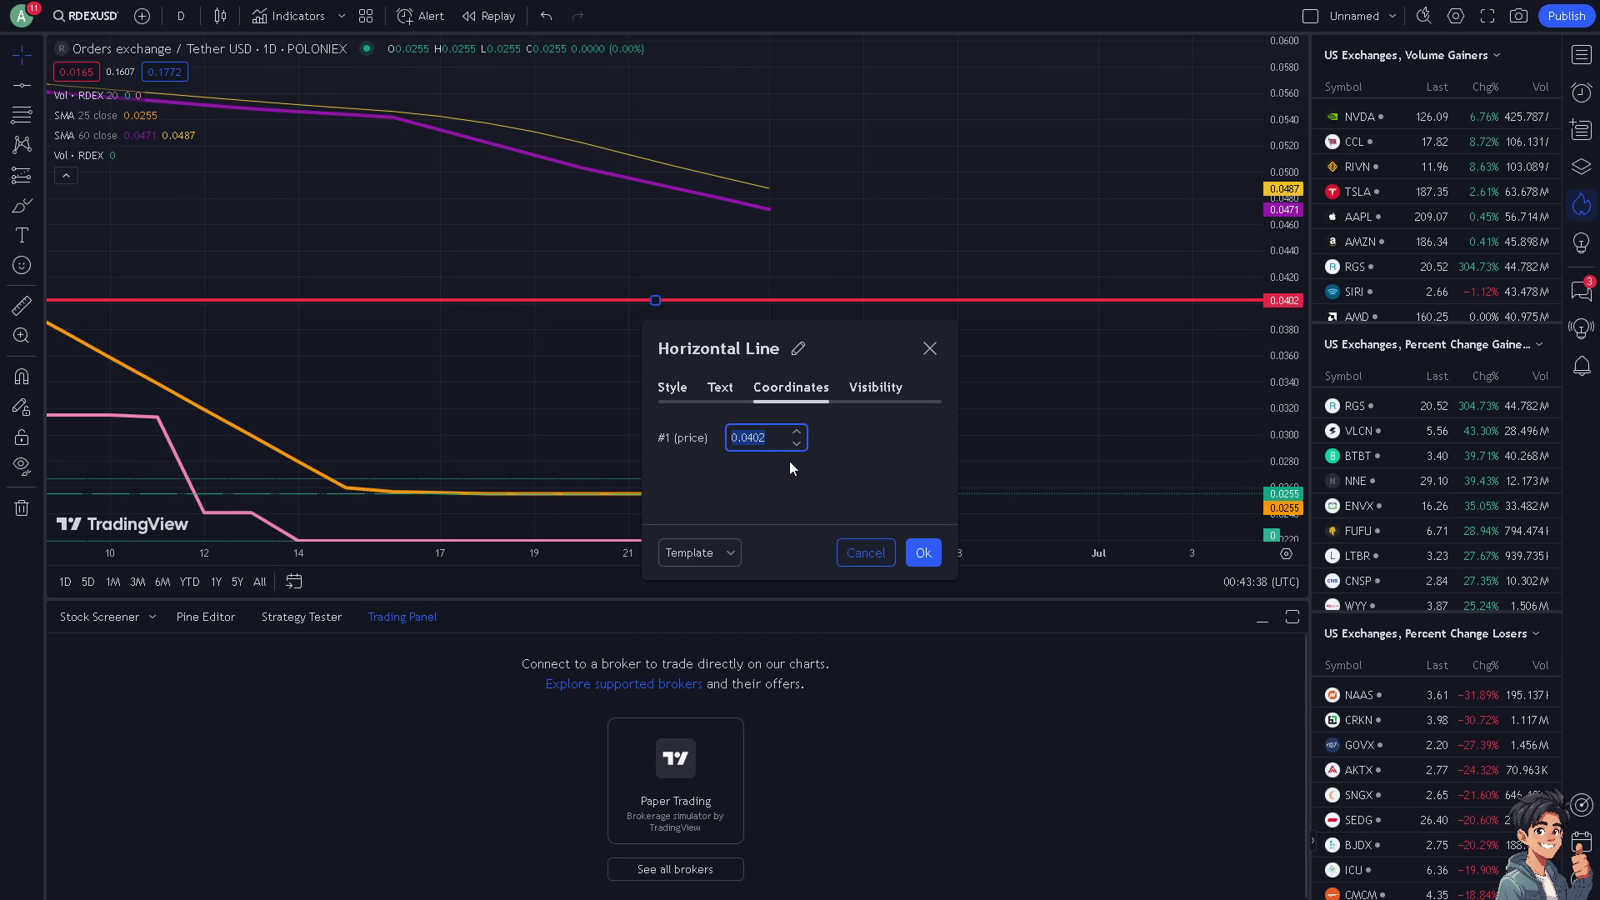
pyautogui.click(879, 386)
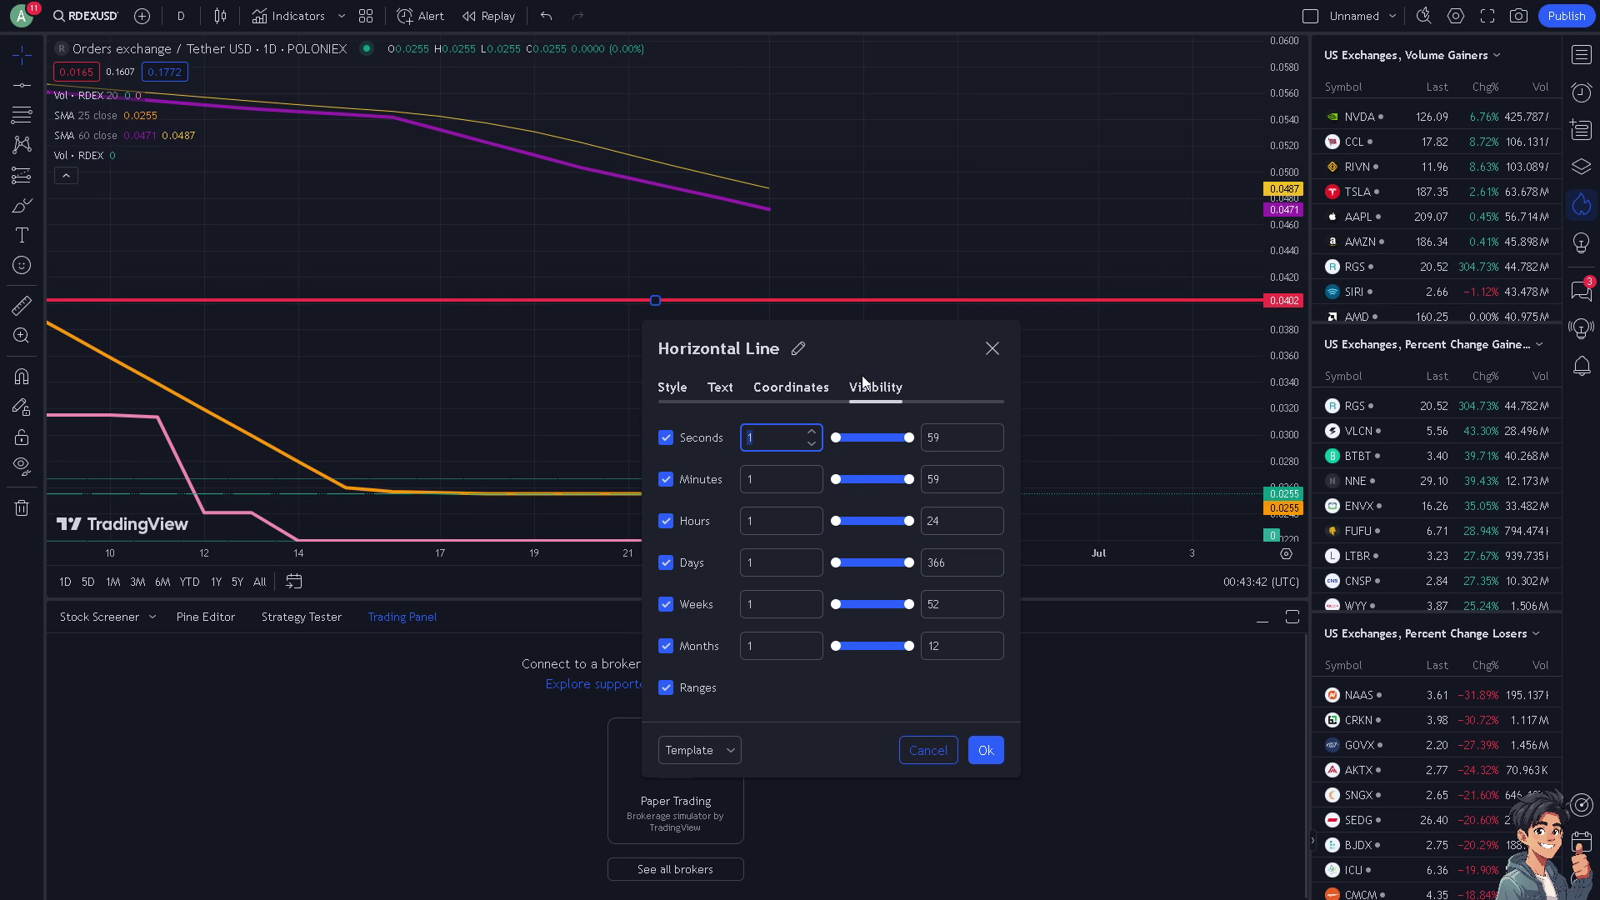
pyautogui.click(992, 753)
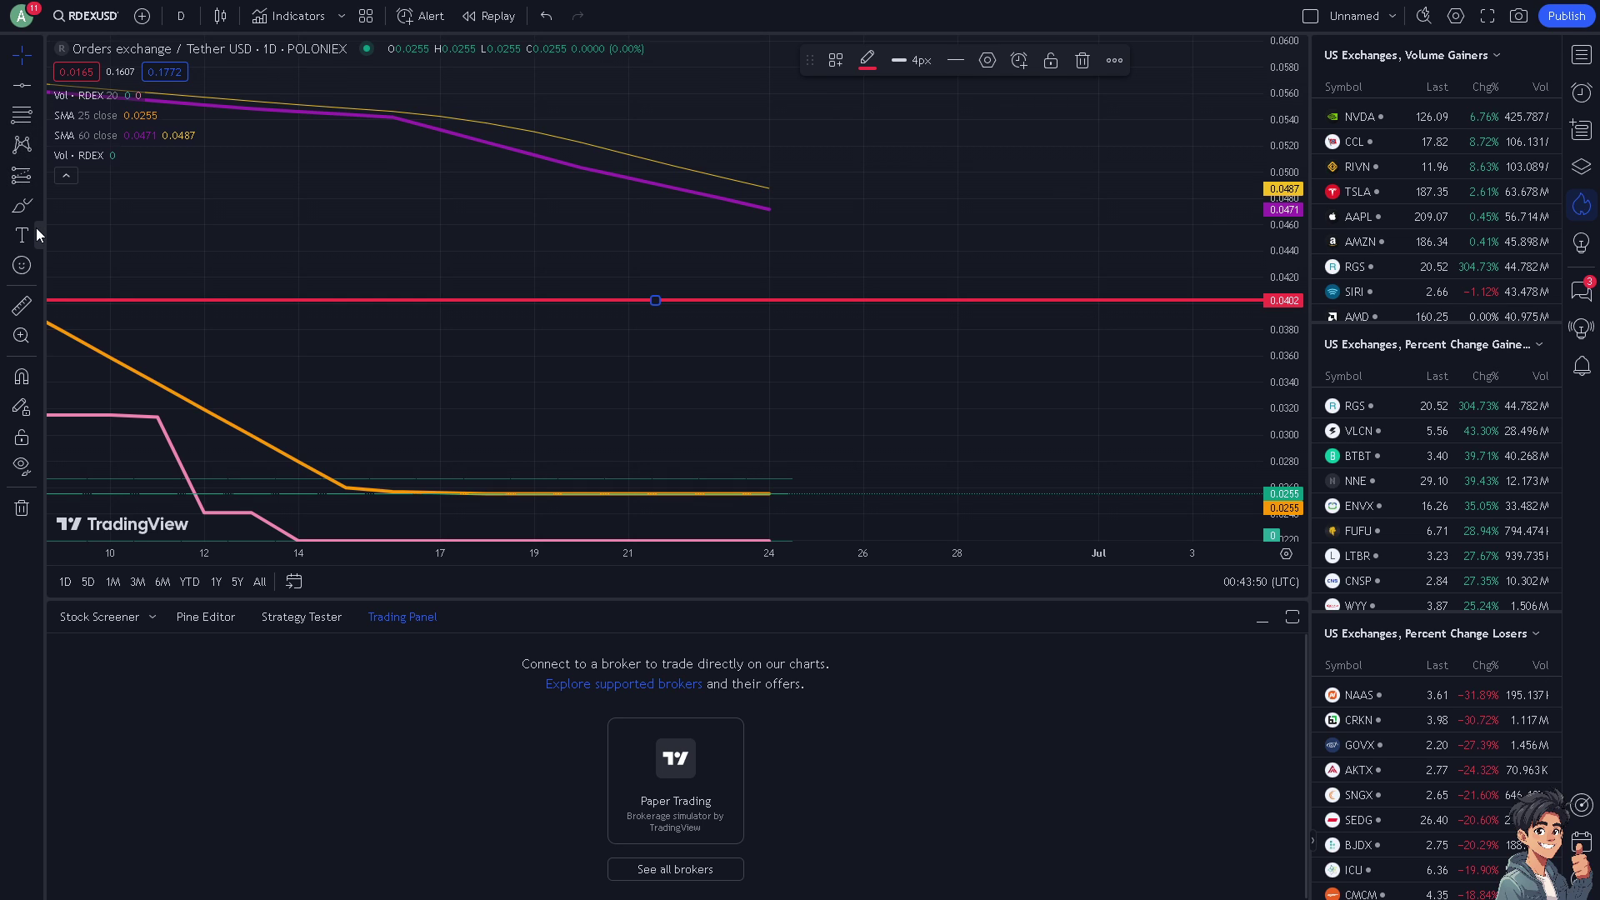
# Step: Browse the chart pattern and projection tool lists in the left toolbar
pyautogui.click(35, 144)
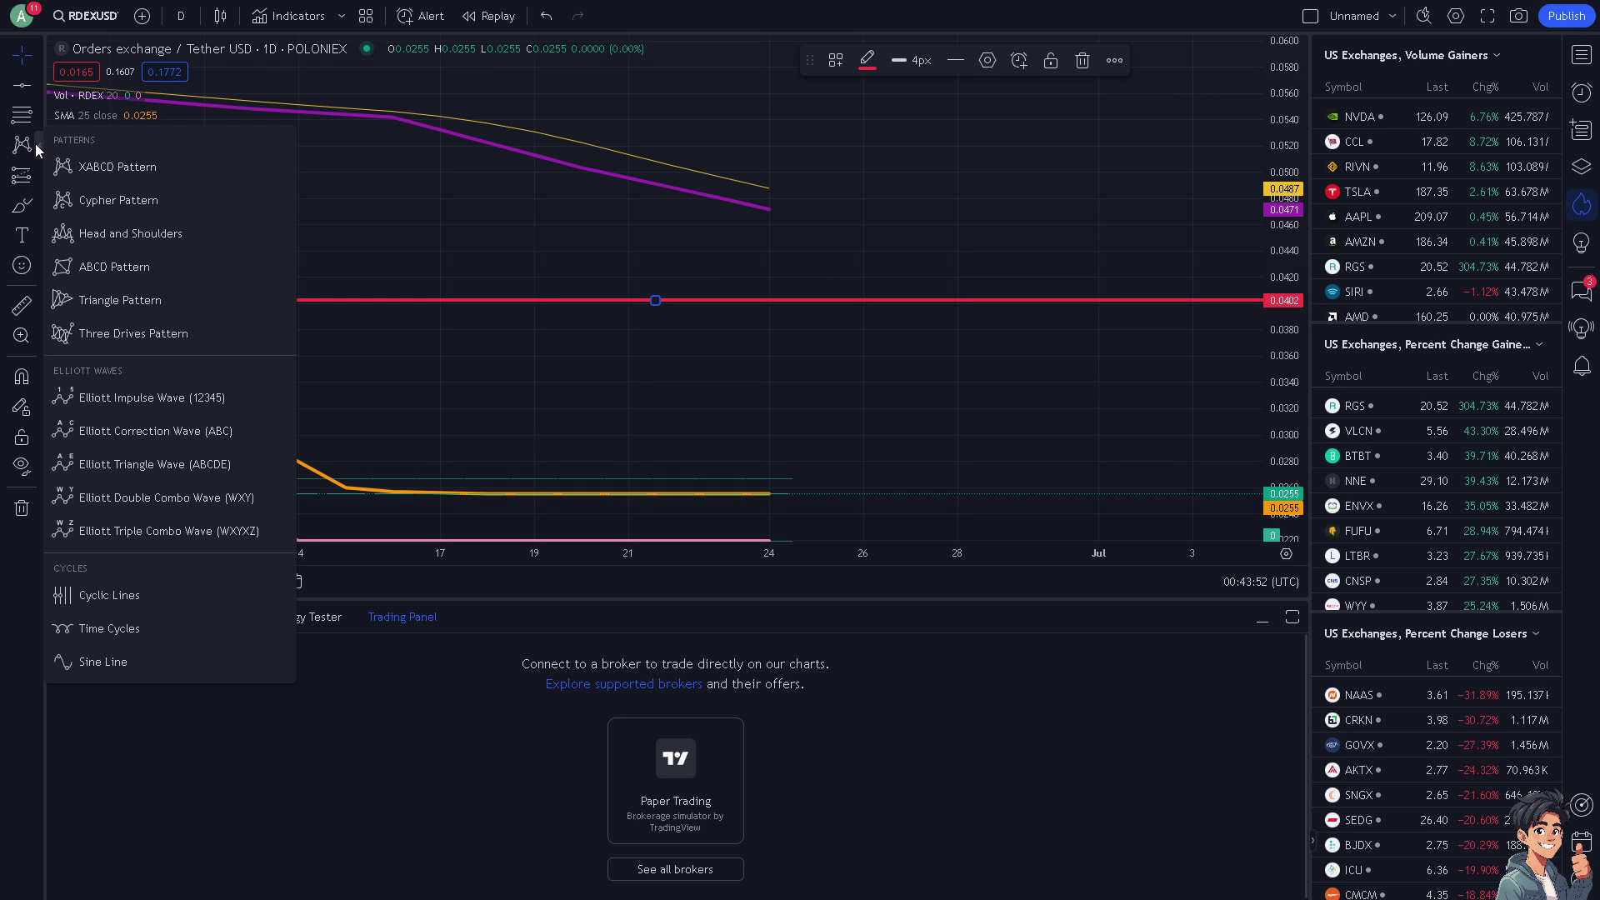
pyautogui.click(519, 385)
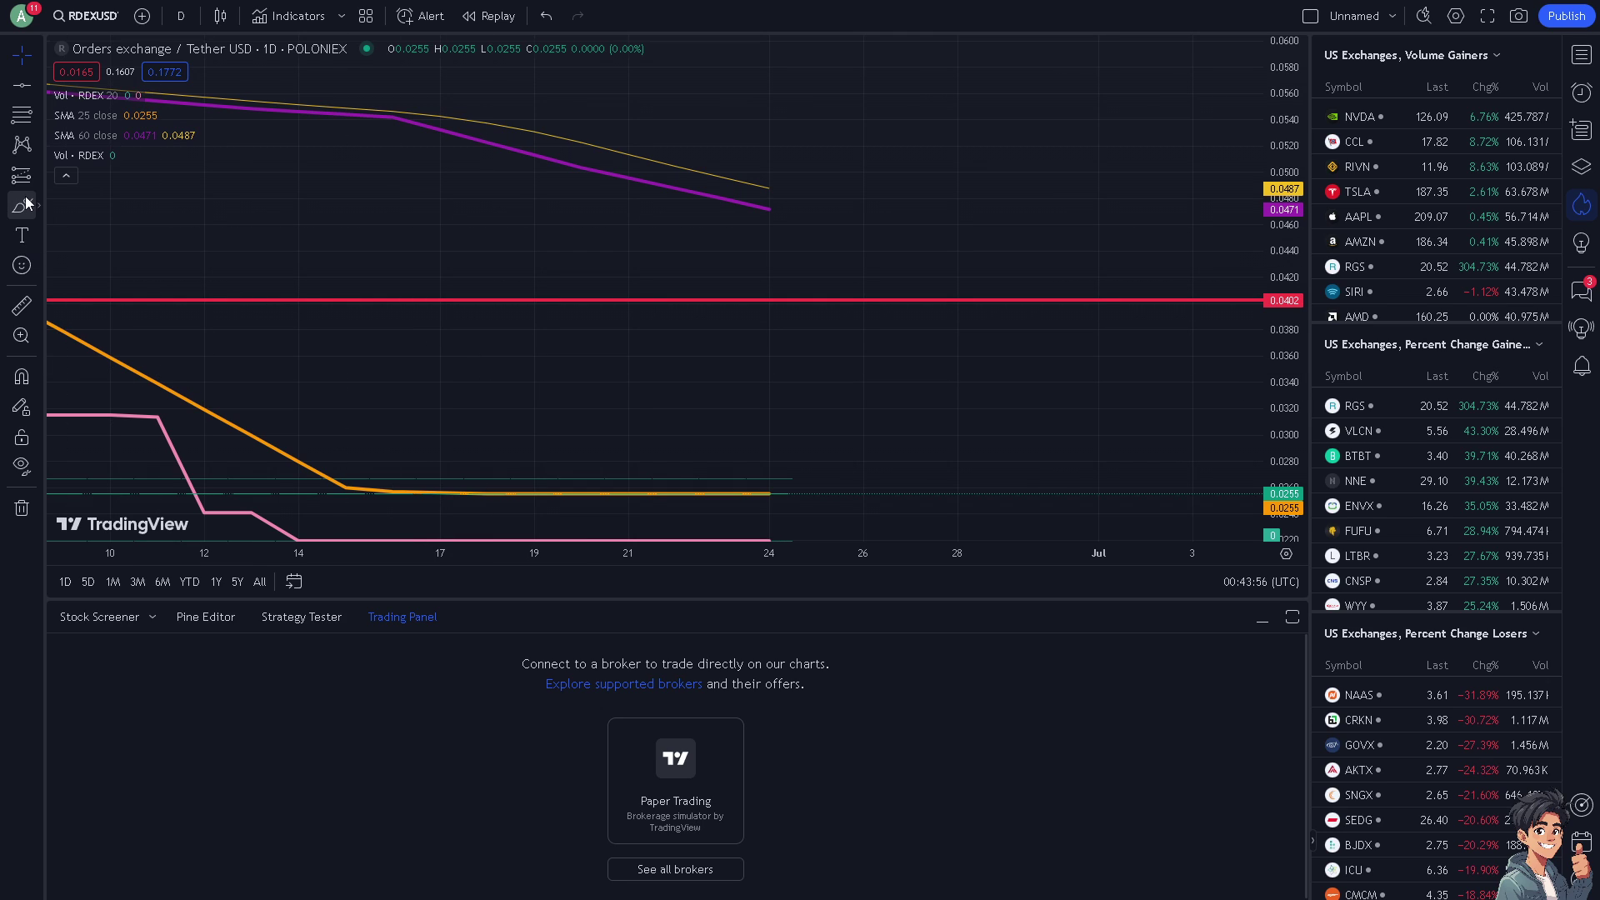
pyautogui.click(38, 171)
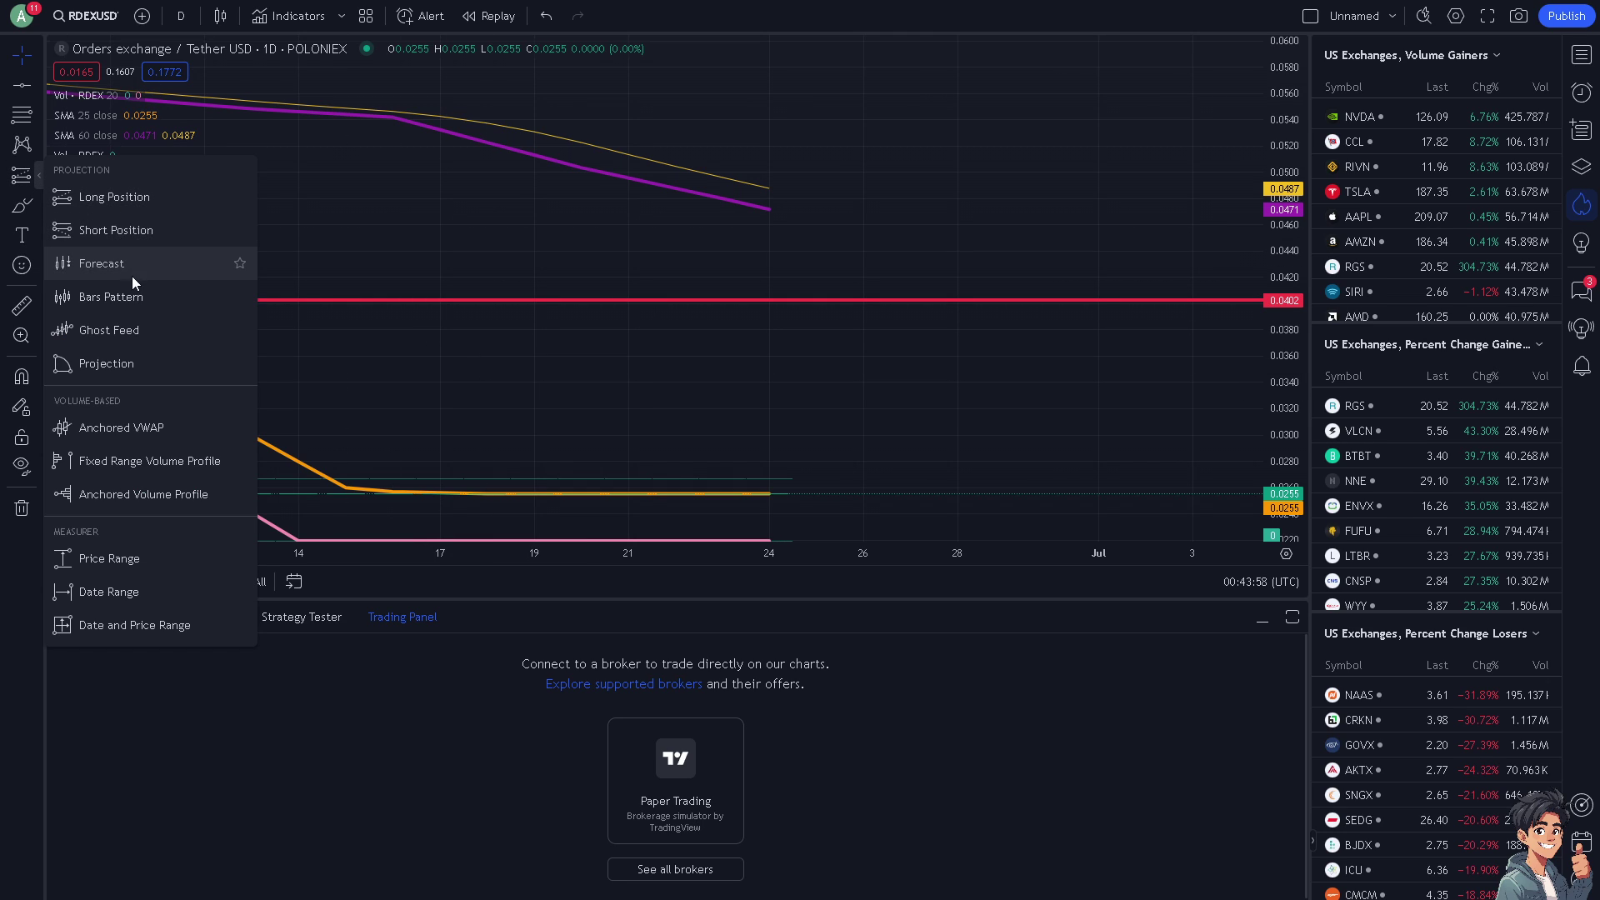
pyautogui.click(36, 148)
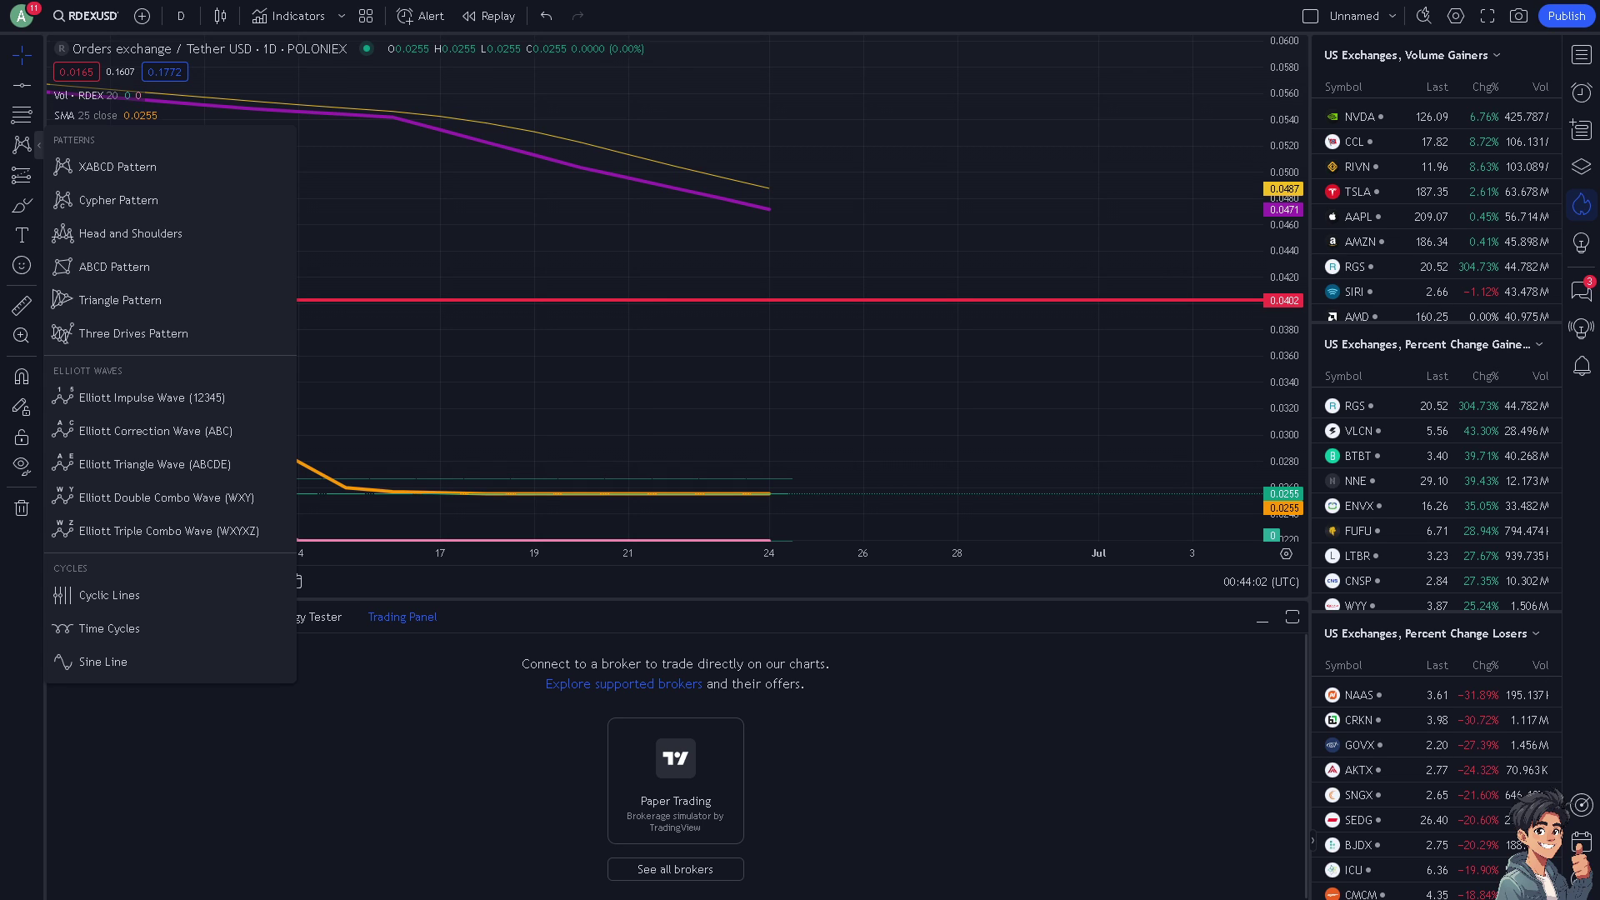
# Step: Place a second horizontal line near 0.0351 below the red line and bring up its settings
pyautogui.click(33, 84)
pyautogui.click(38, 85)
pyautogui.click(132, 261)
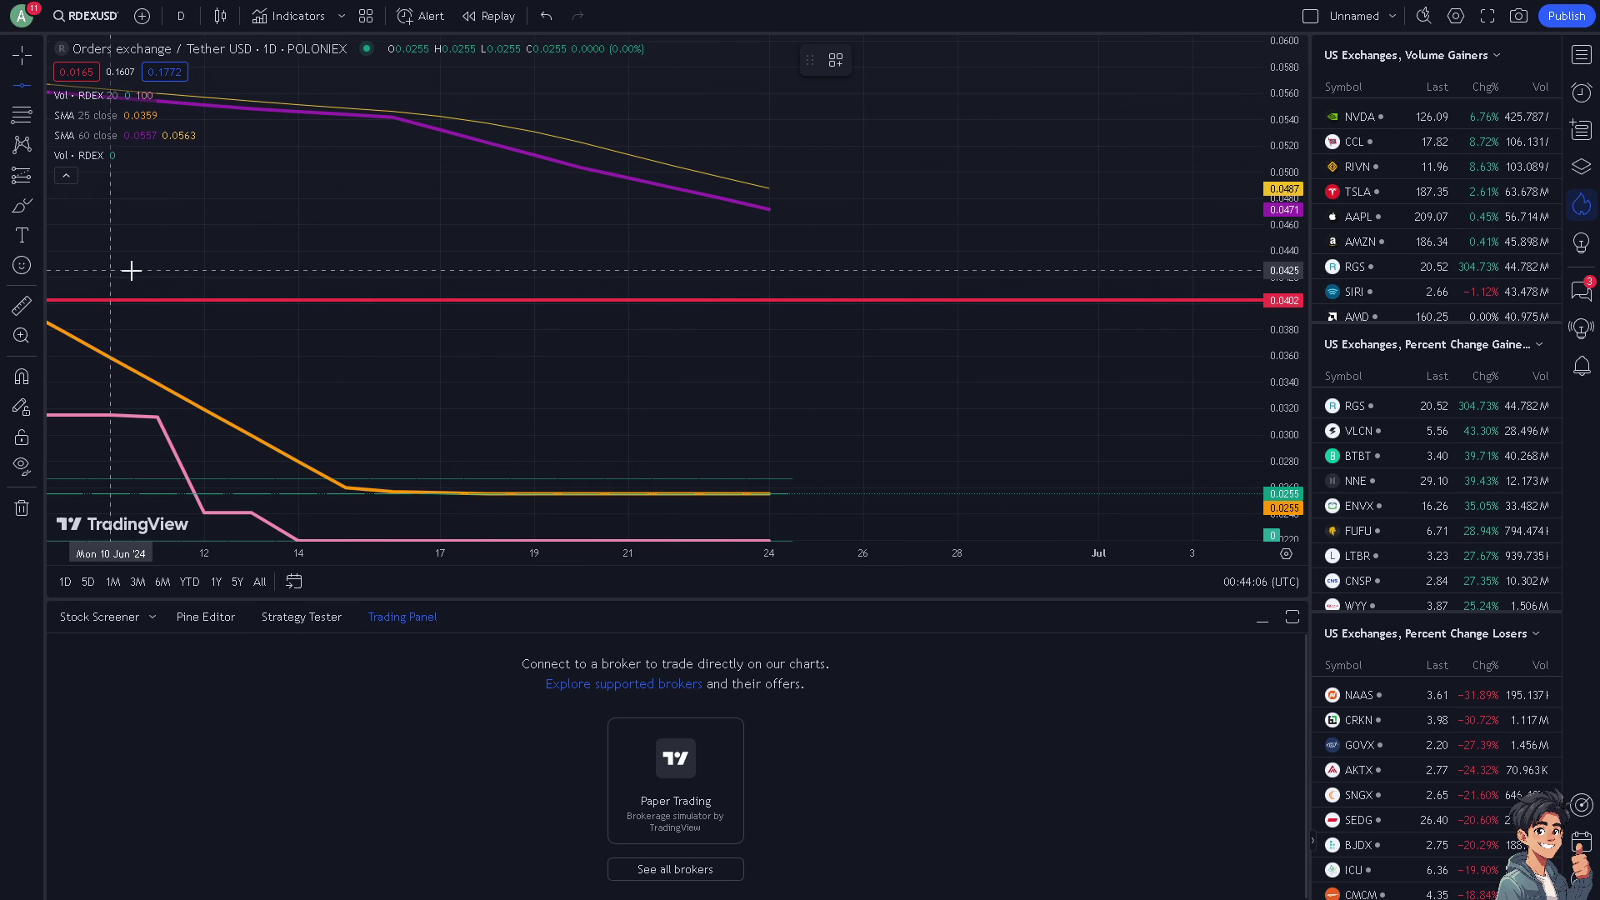
pyautogui.doubleClick(762, 365)
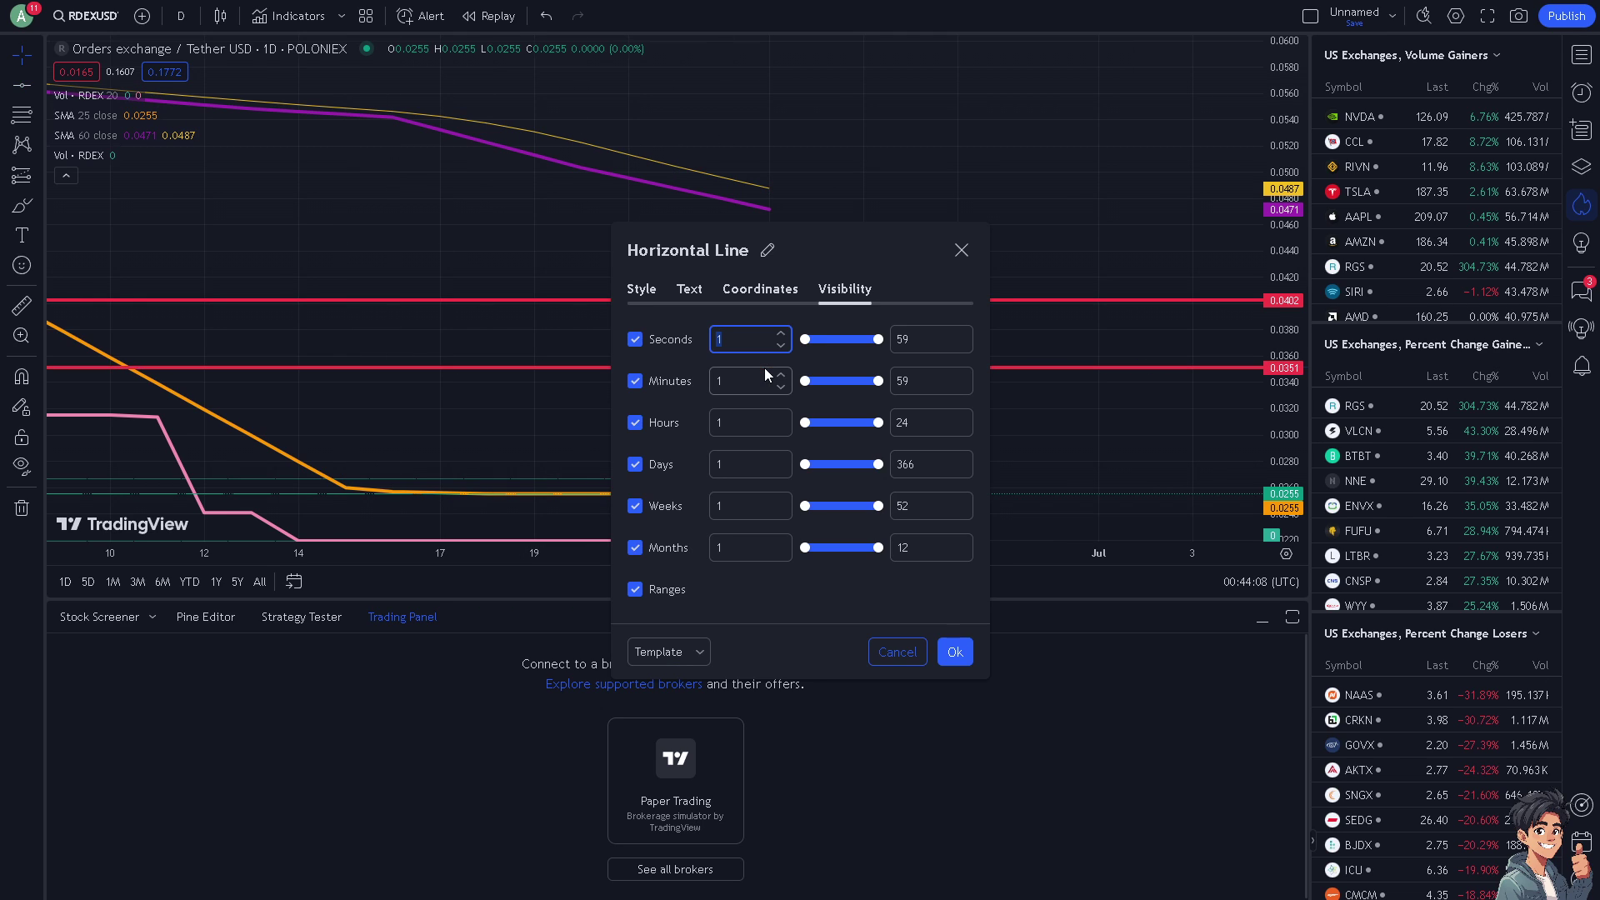
# Step: Enable a text label on the new line with a light green text colour
pyautogui.click(694, 290)
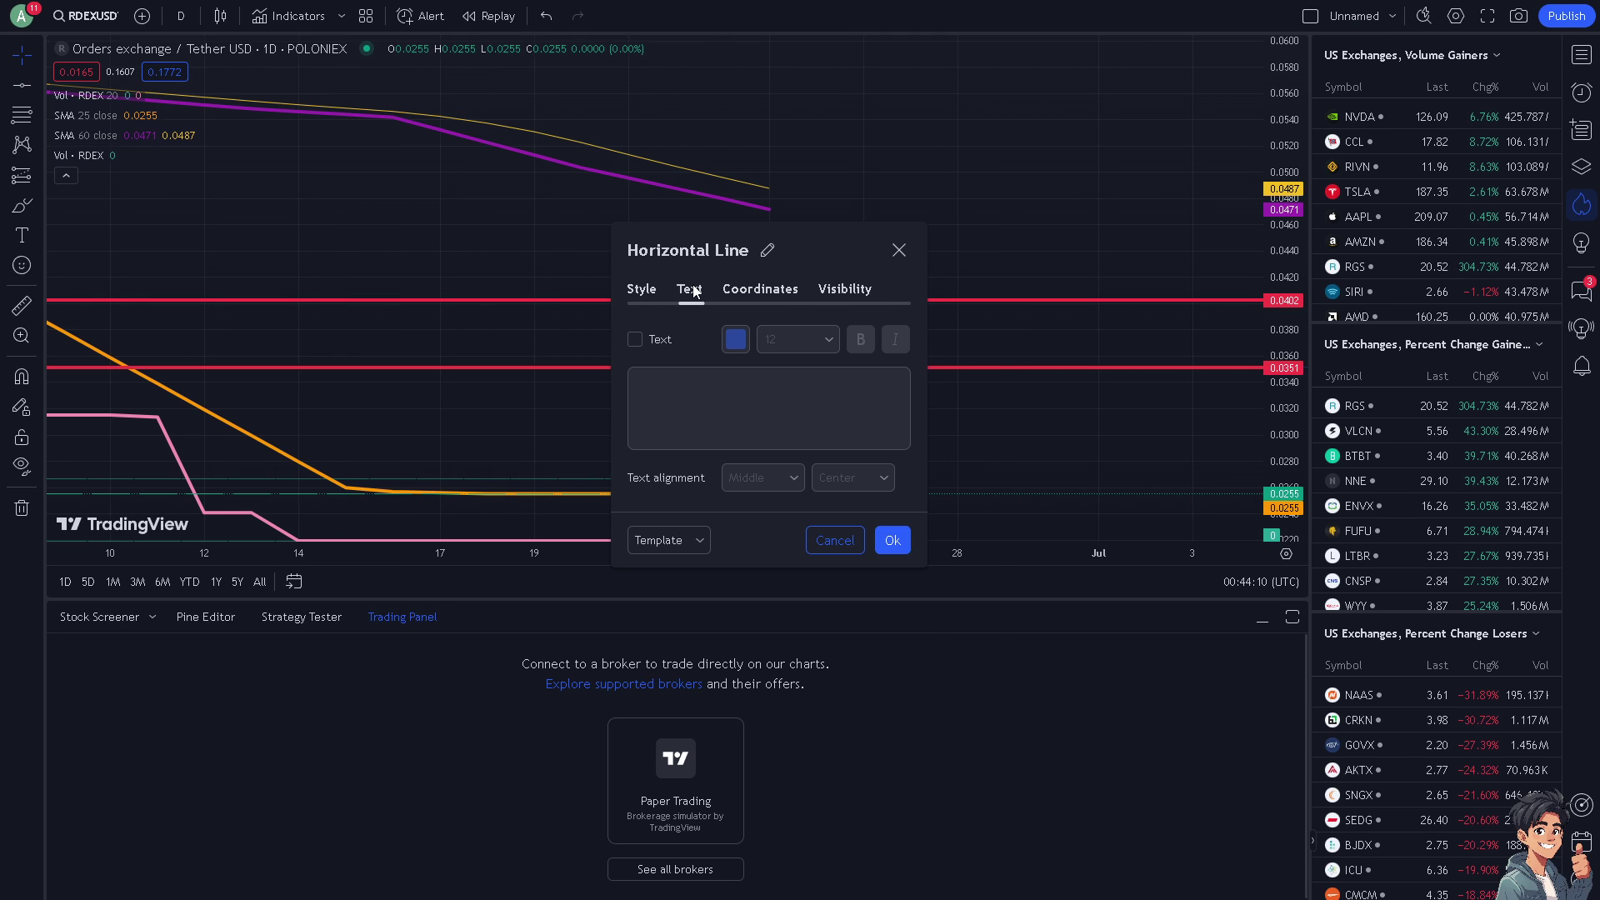
pyautogui.click(652, 340)
pyautogui.click(735, 339)
pyautogui.click(795, 434)
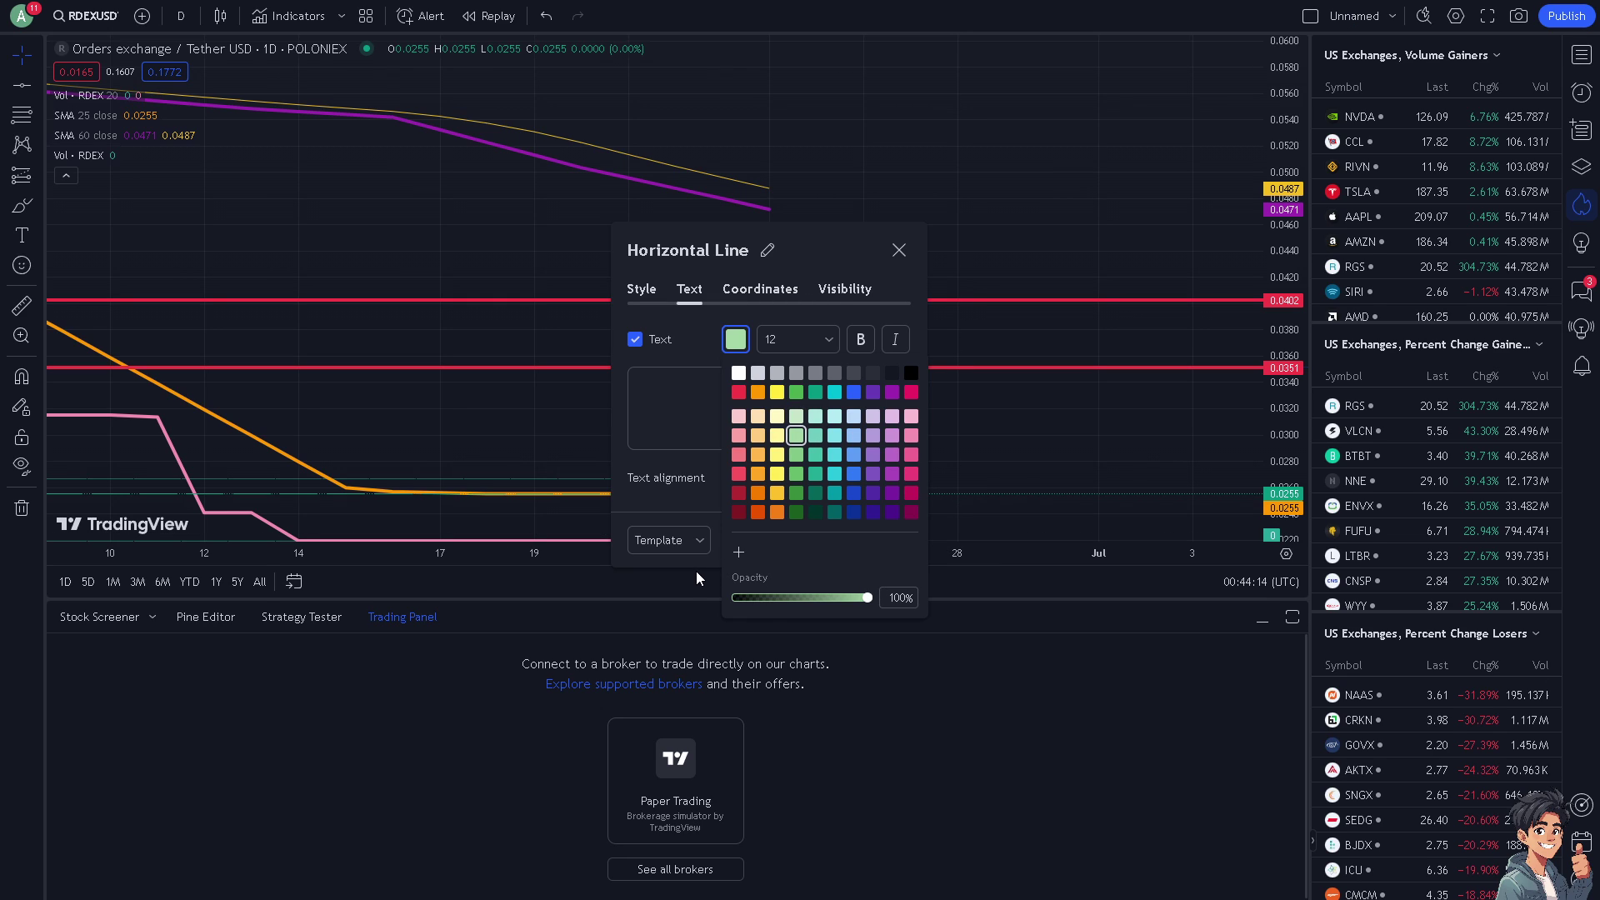
pyautogui.click(704, 504)
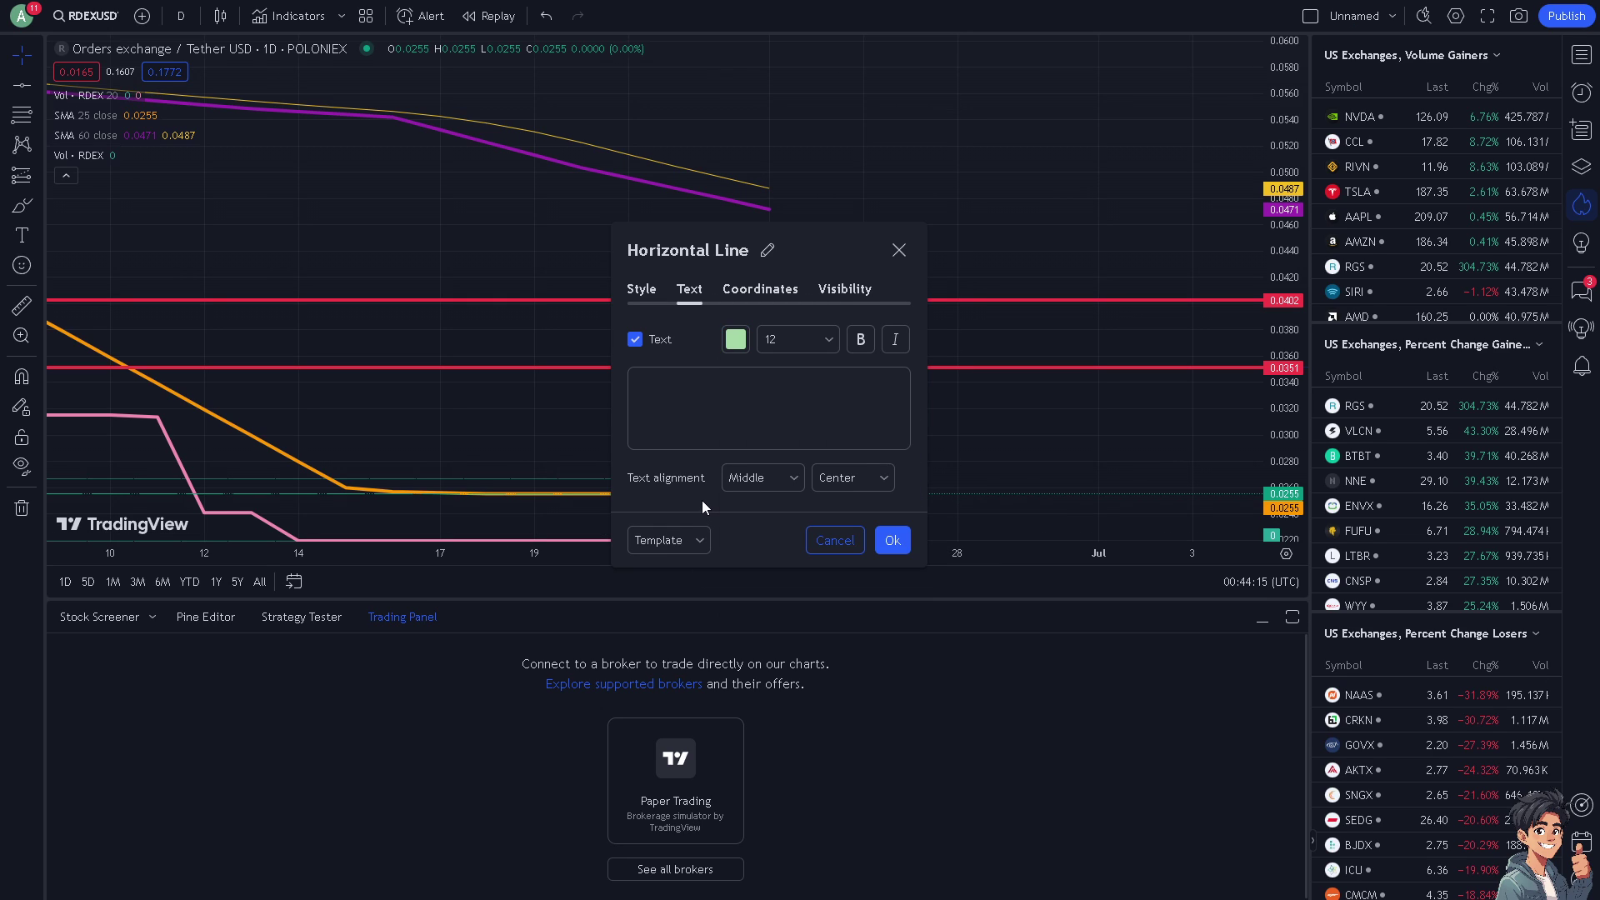
# Step: Colour the new horizontal line yellow and confirm the settings
pyautogui.click(642, 289)
pyautogui.click(686, 336)
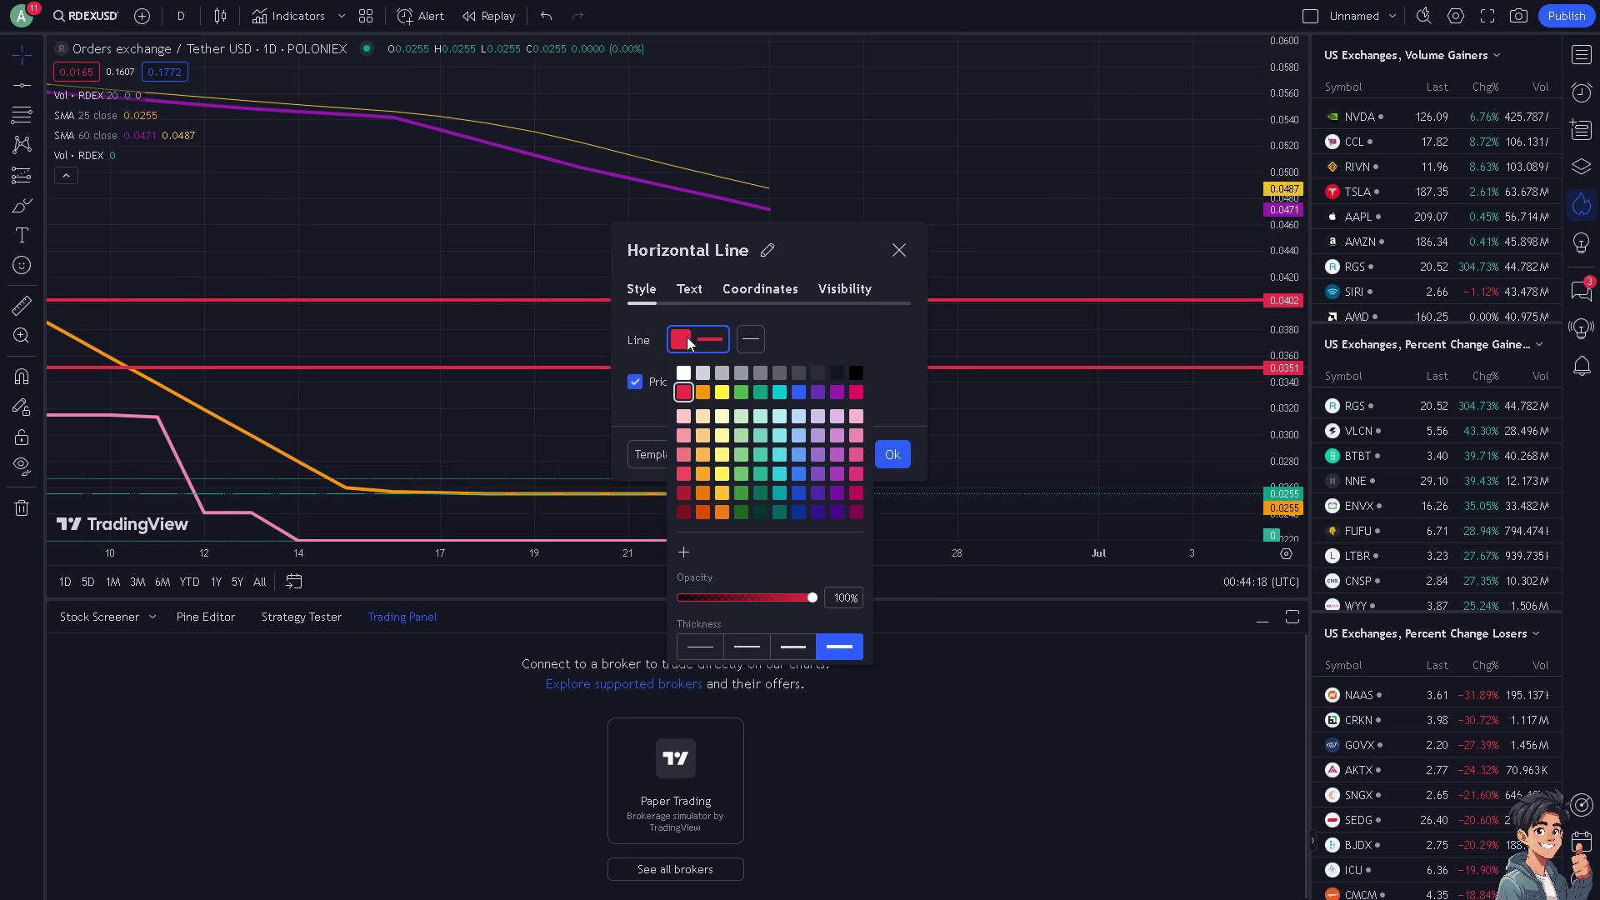
pyautogui.click(723, 393)
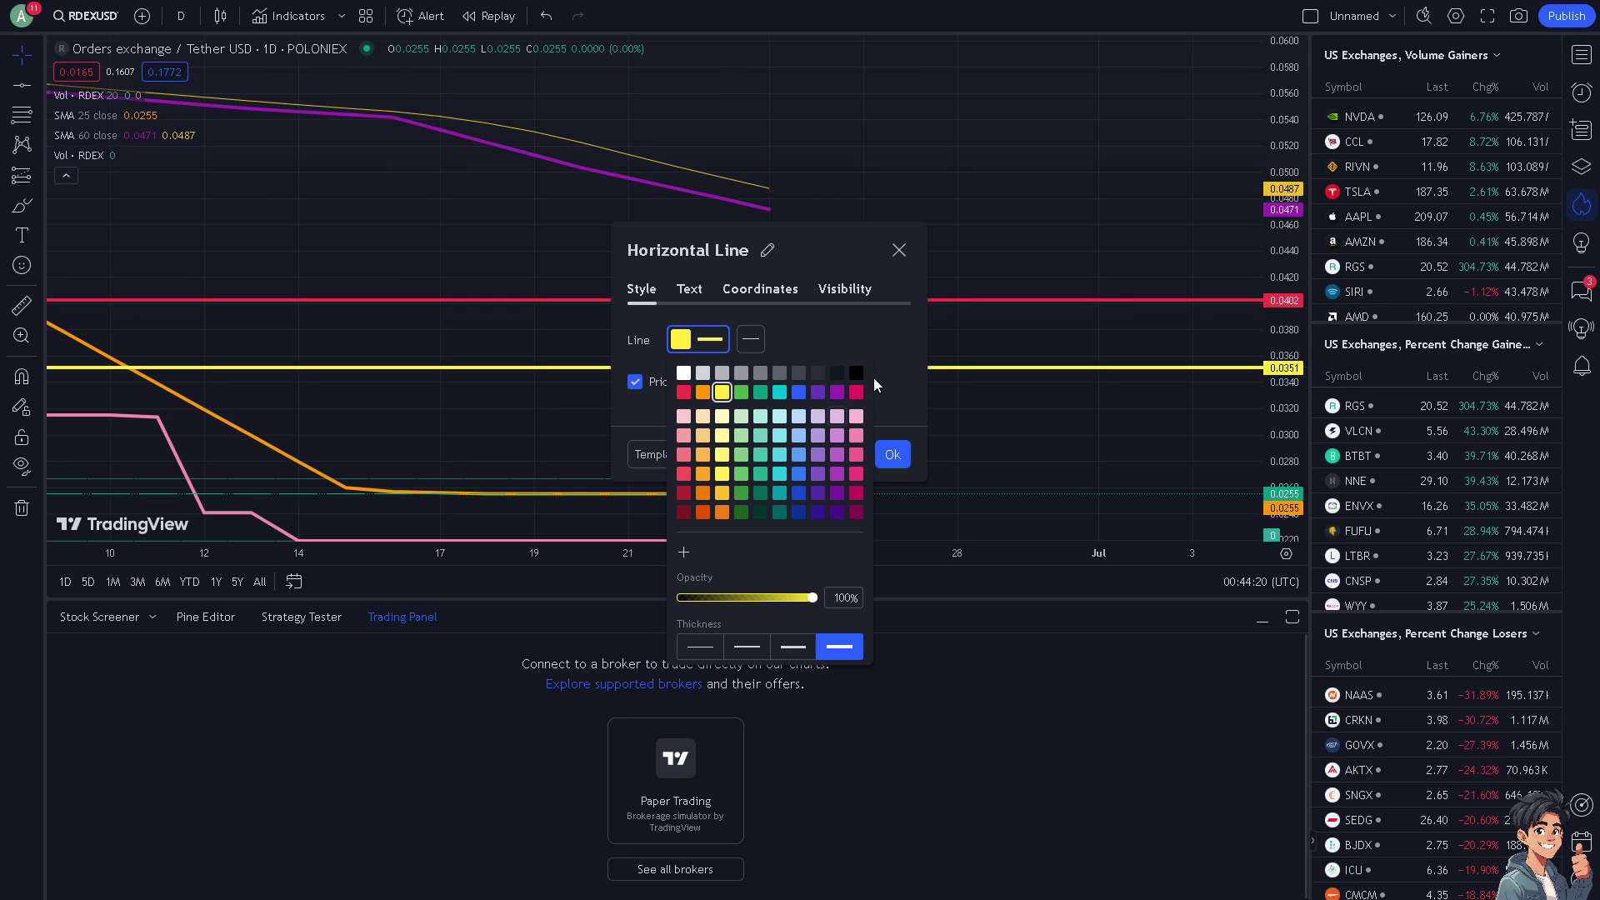
pyautogui.click(879, 414)
pyautogui.click(894, 455)
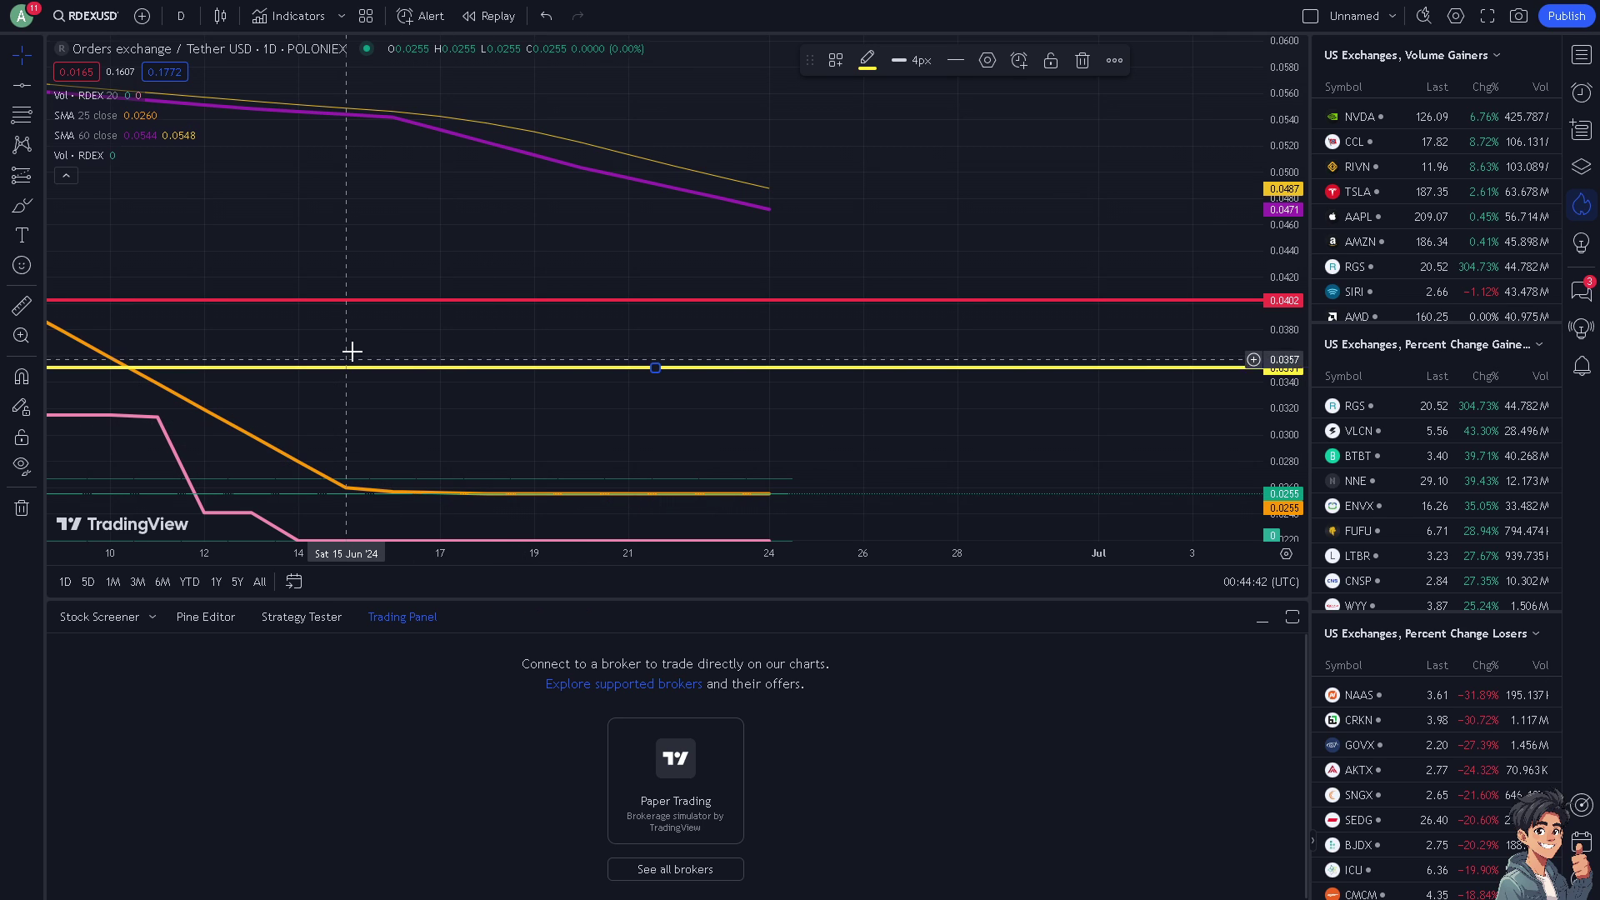
pyautogui.moveTo(360, 369)
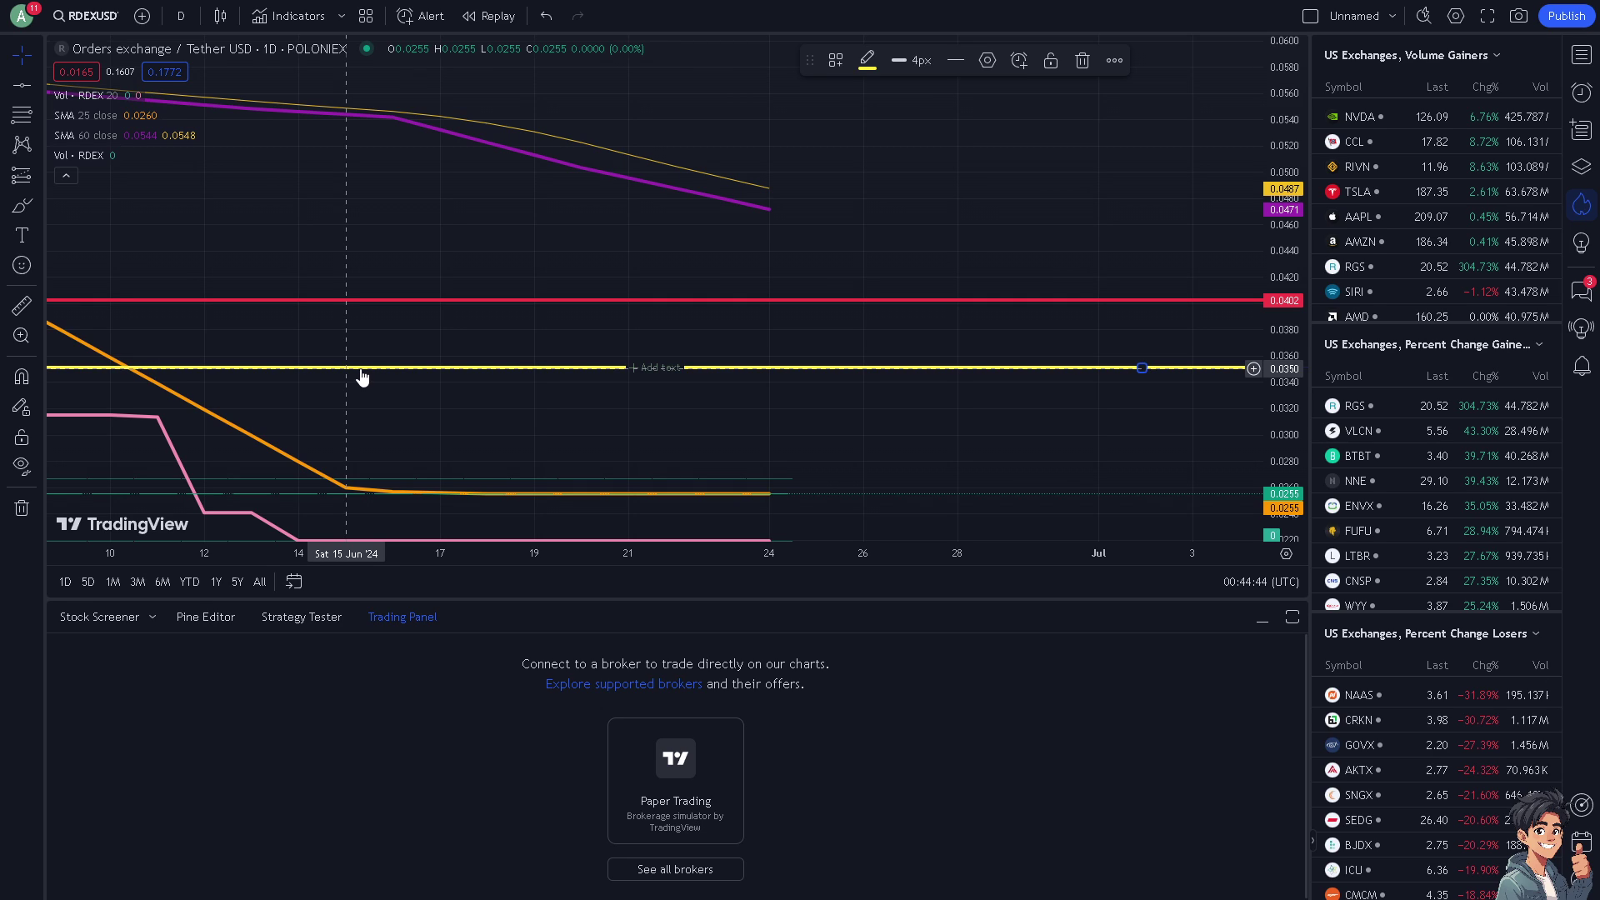
# Step: Nudge the yellow horizontal line up to sit at 0.0351
pyautogui.moveTo(360, 370); pyautogui.dragTo(359, 369)
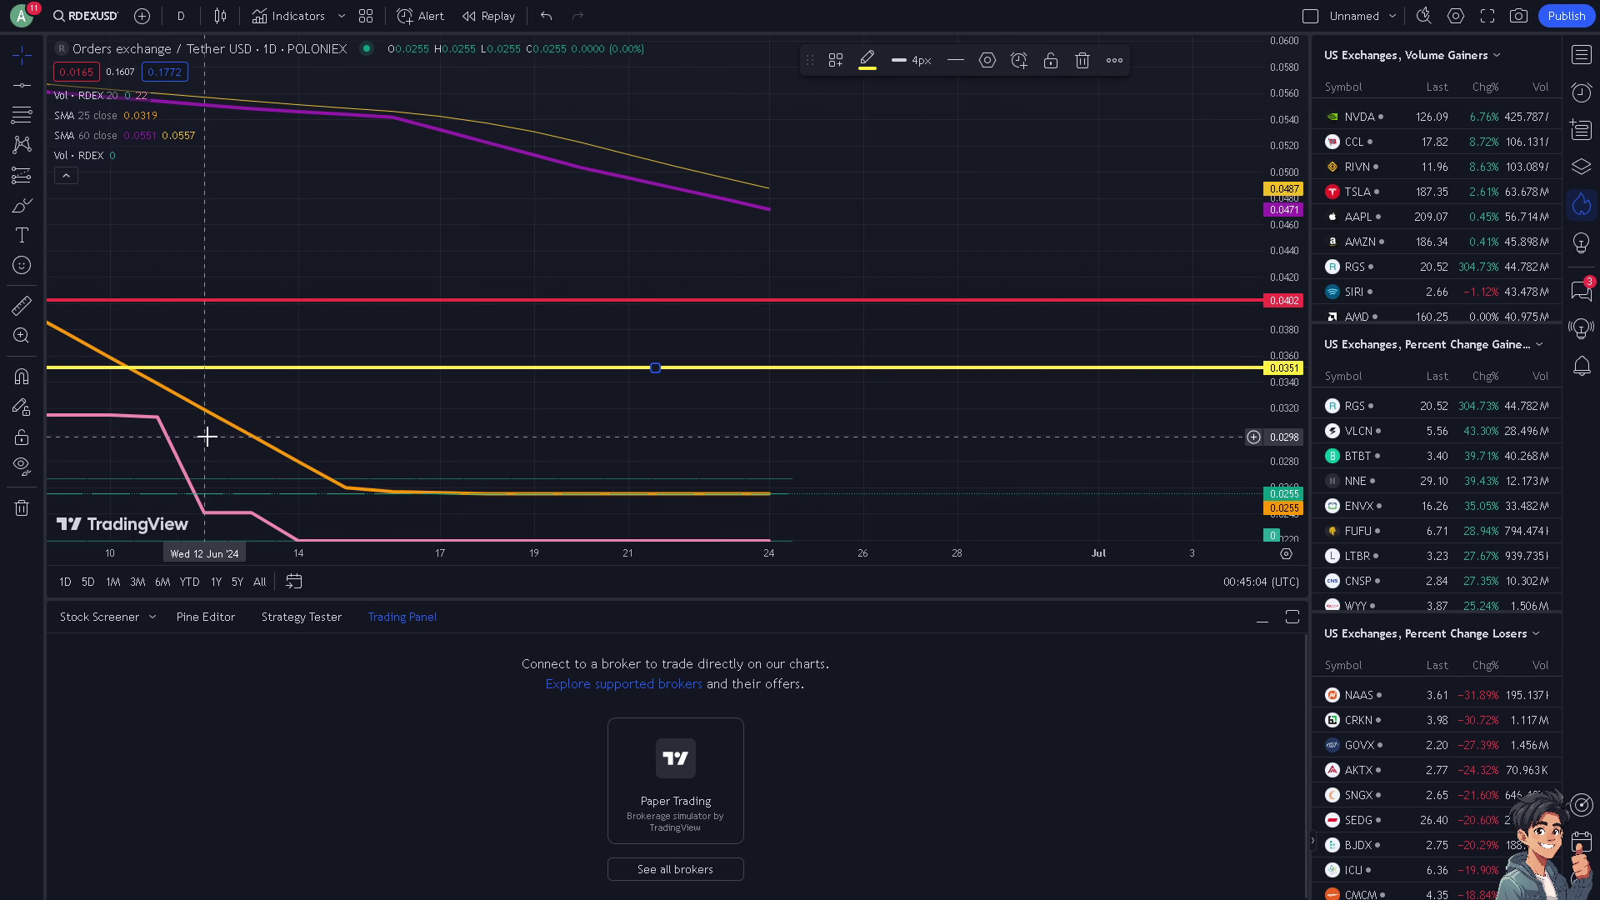
pyautogui.rightClick(515, 370)
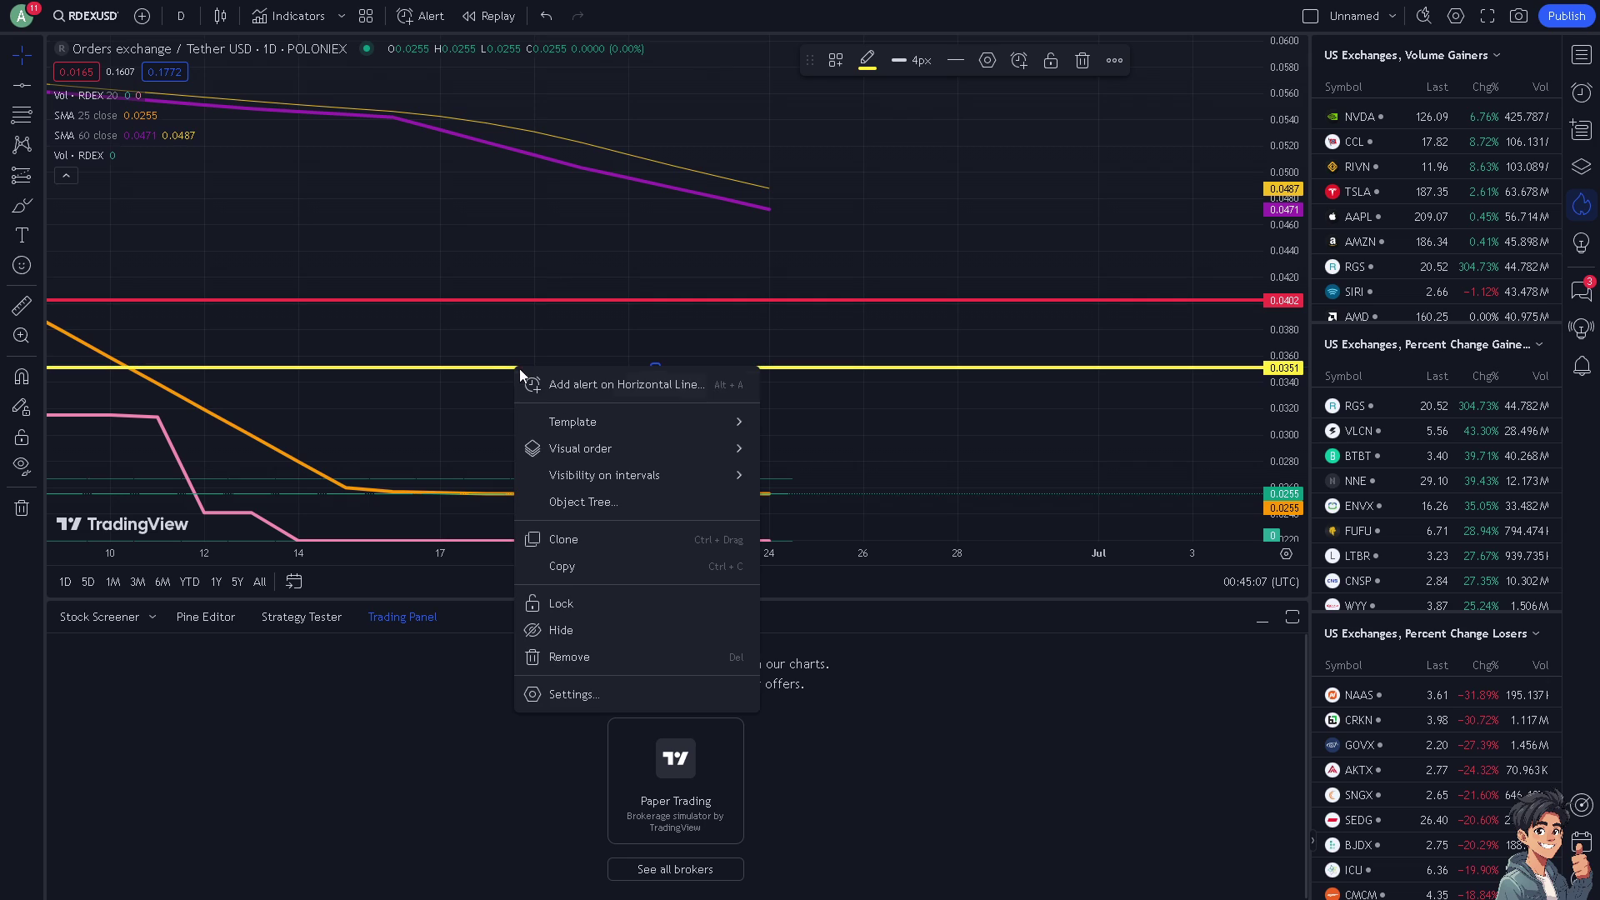
pyautogui.click(615, 687)
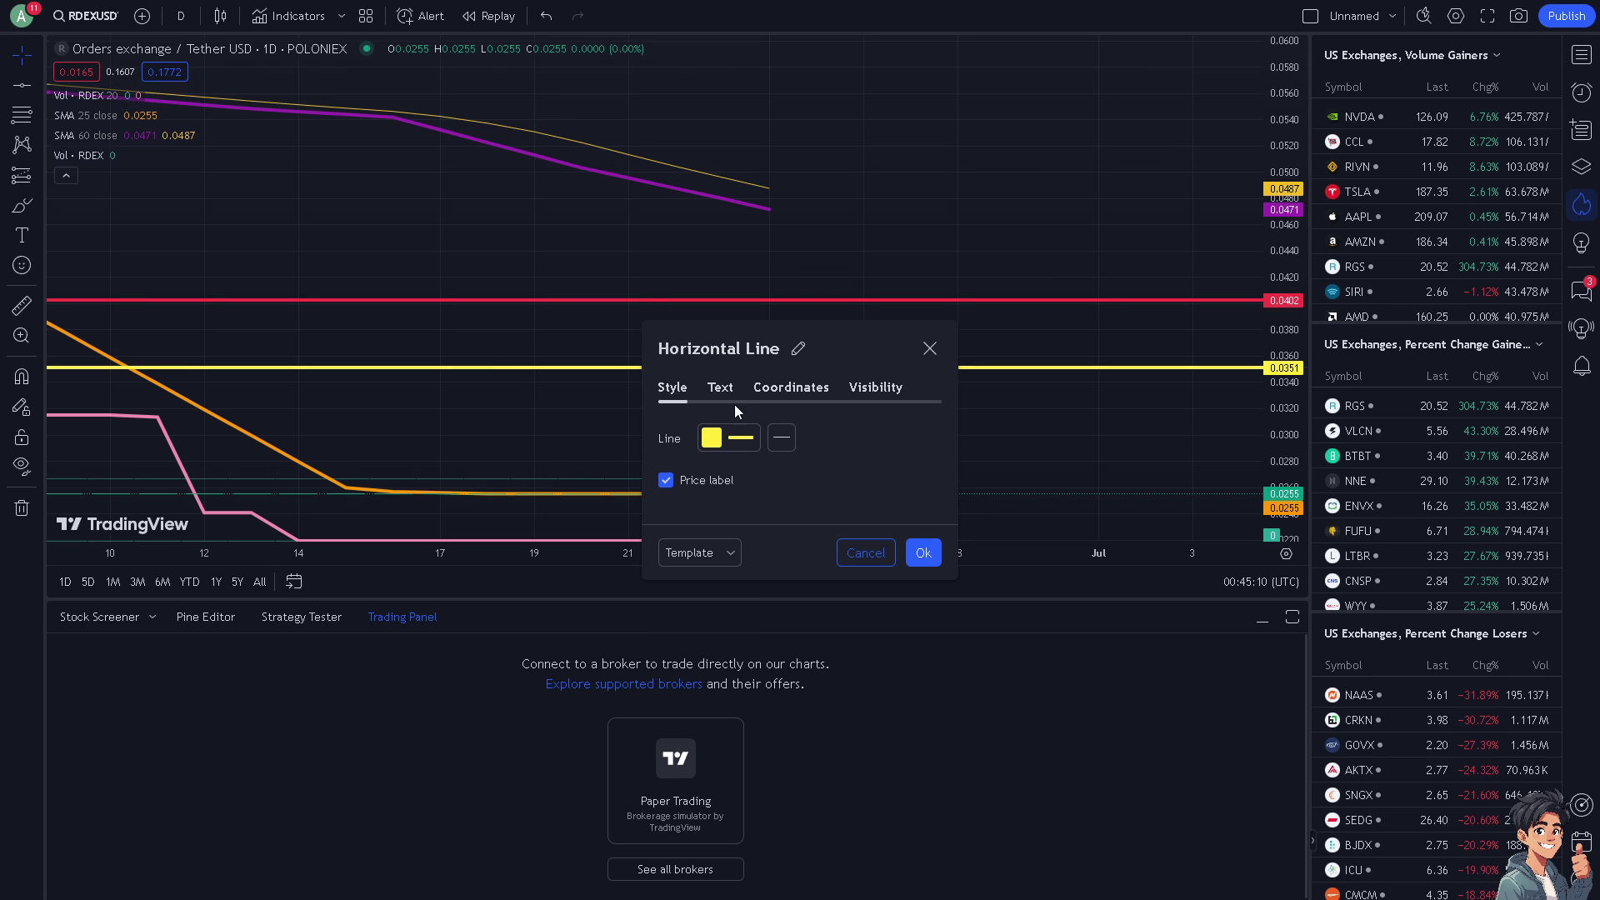
pyautogui.click(720, 387)
pyautogui.click(794, 389)
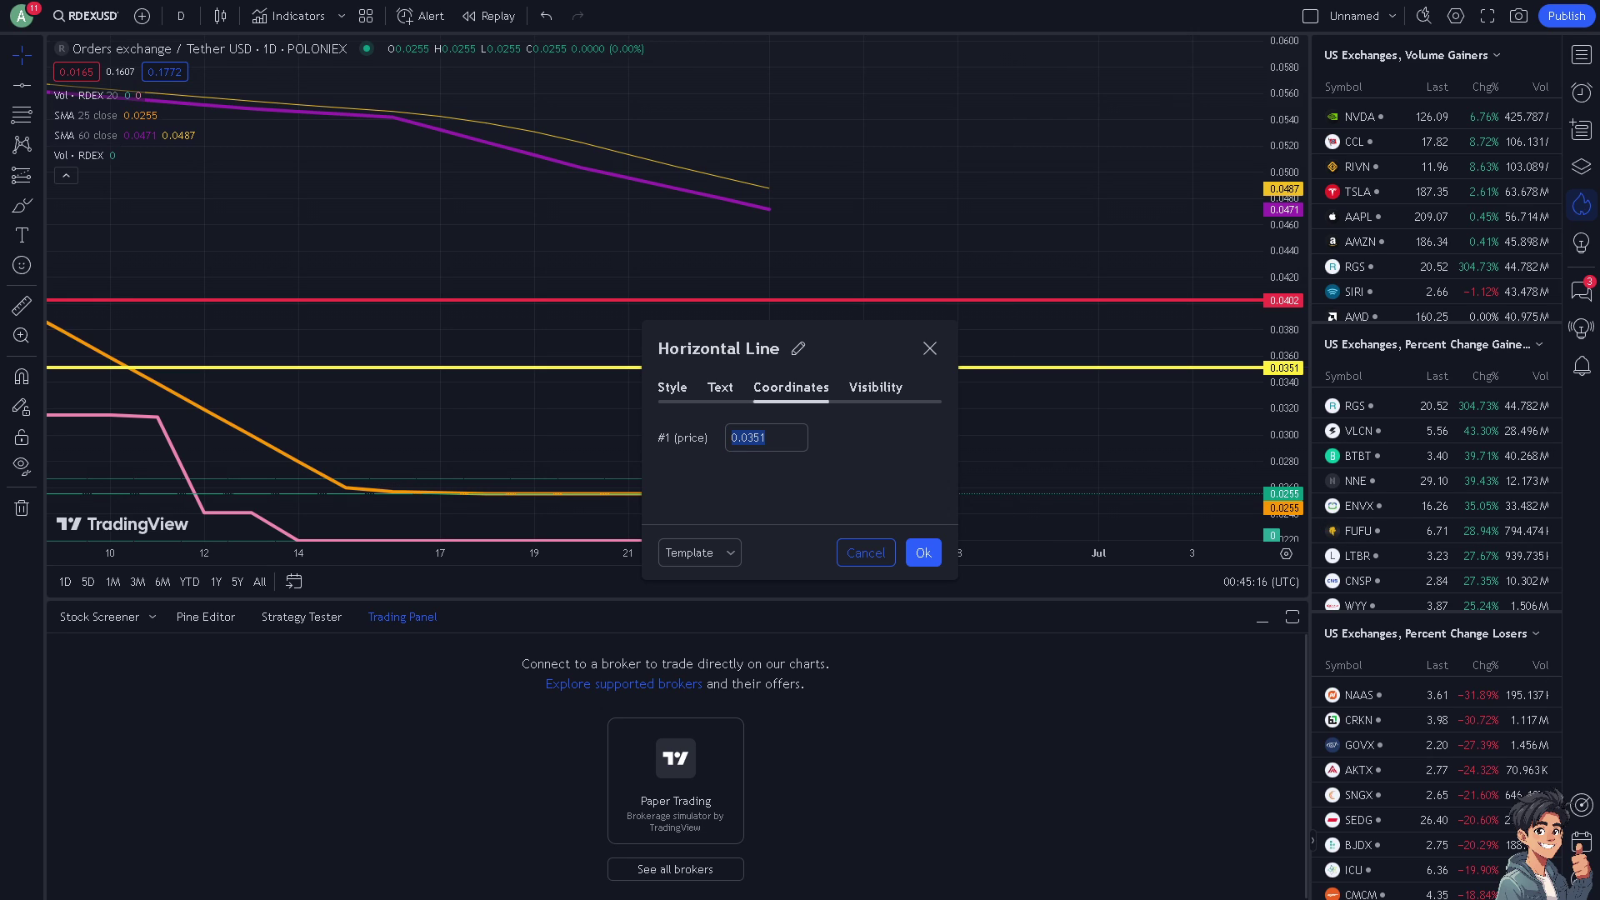
pyautogui.click(930, 348)
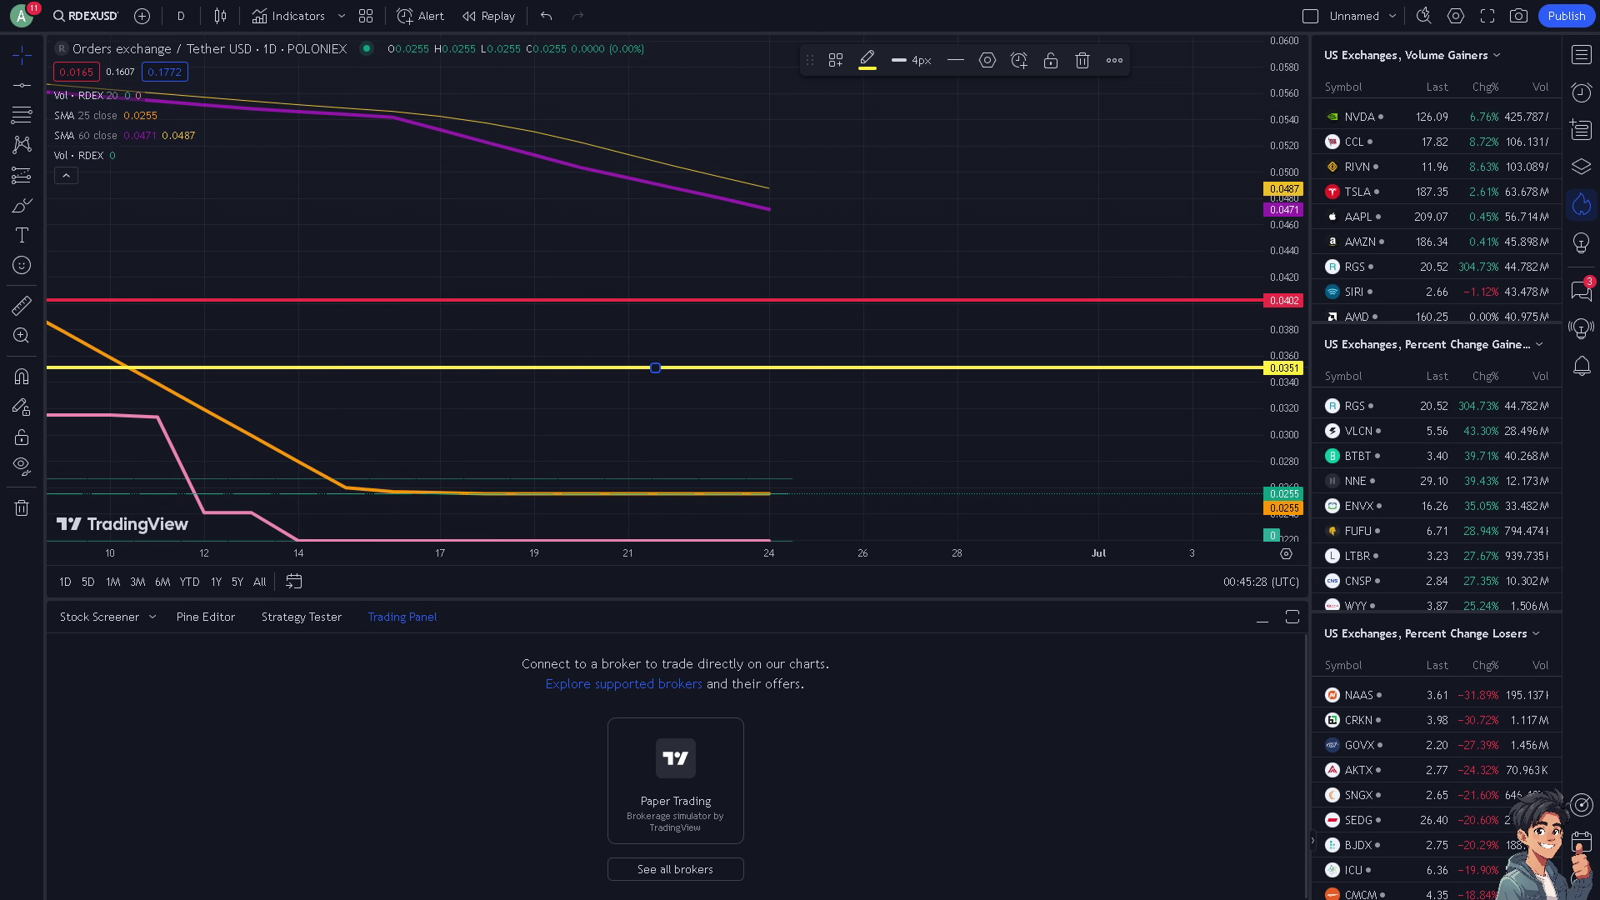
pyautogui.scroll(2, 582, 418)
pyautogui.scroll(2, 589, 276)
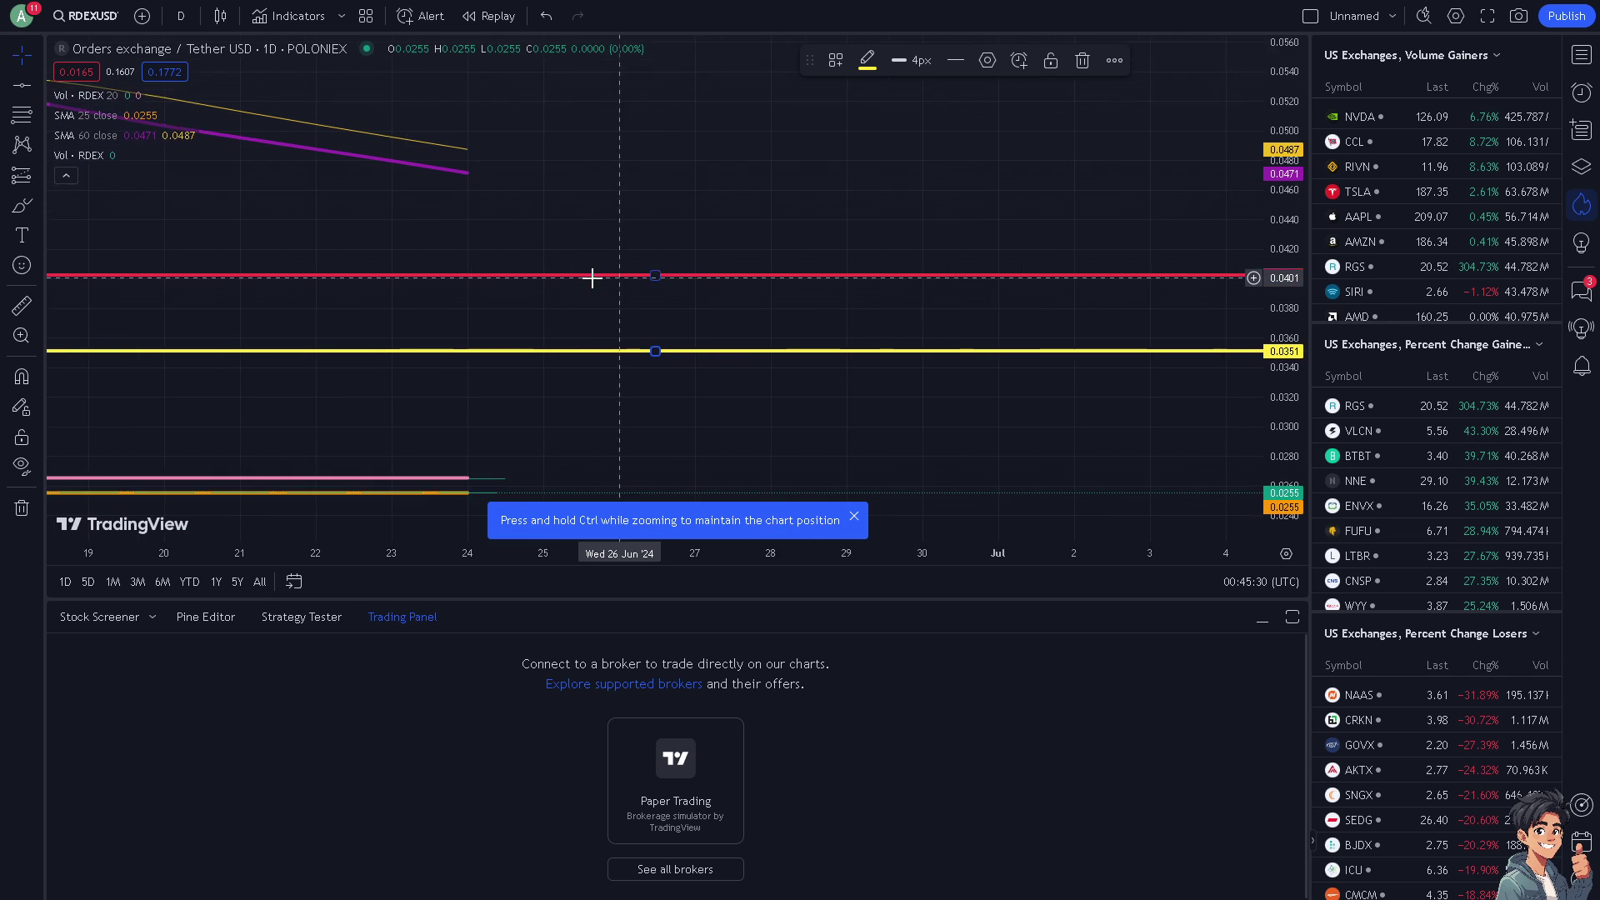
pyautogui.scroll(2, 586, 265)
pyautogui.scroll(2, 589, 260)
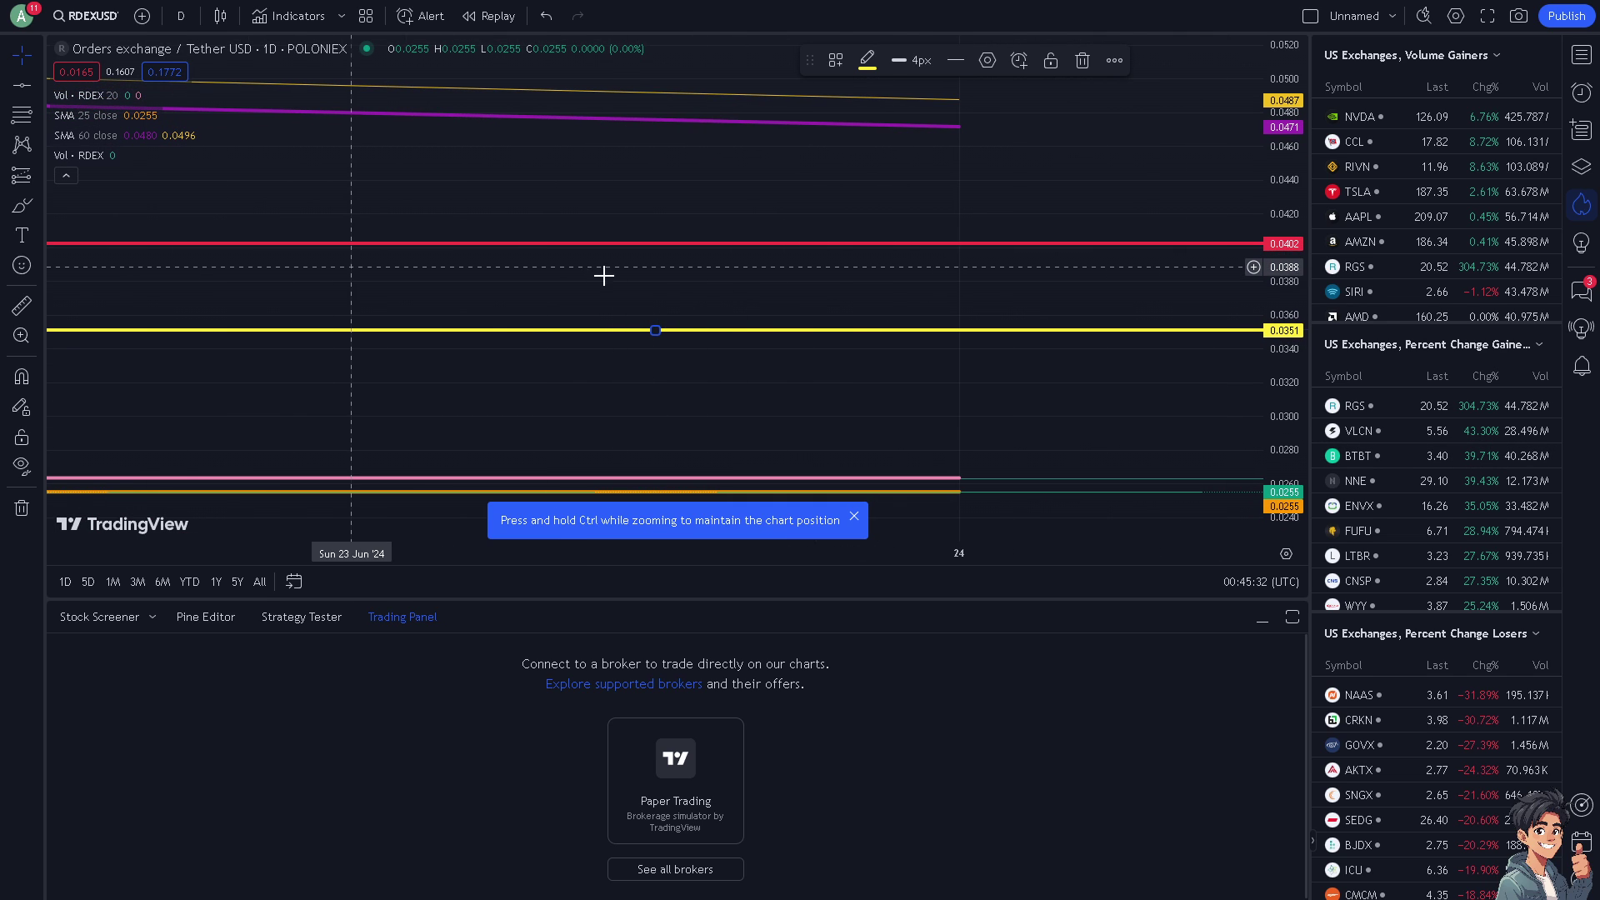